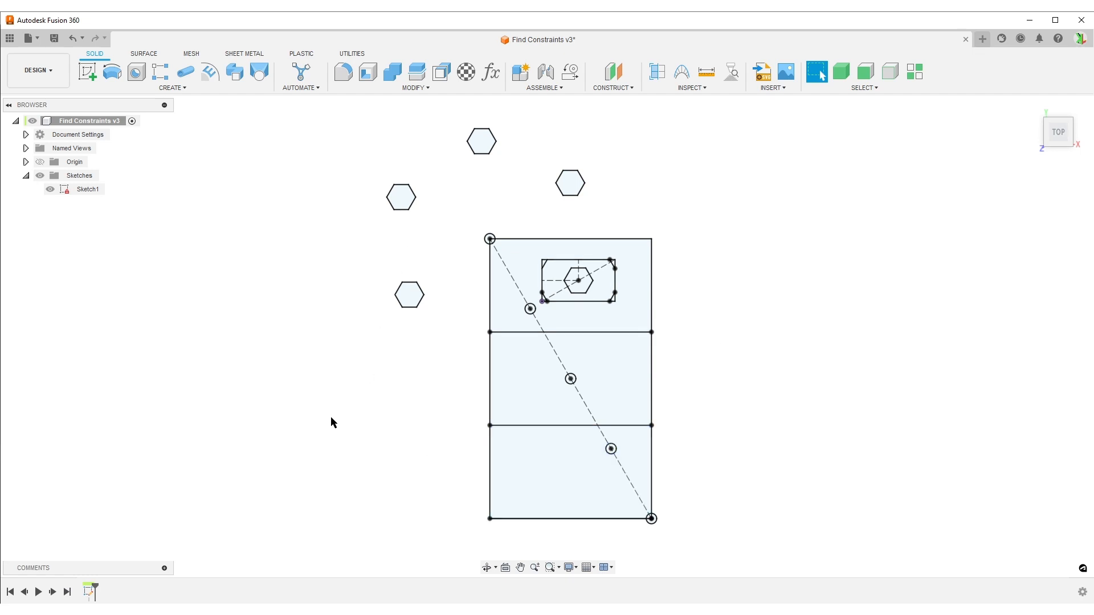
Open Sketch1 for editing and select the lower inner horizontal line to inspect it, leaving nothing selected at the end.
double_click(88, 592)
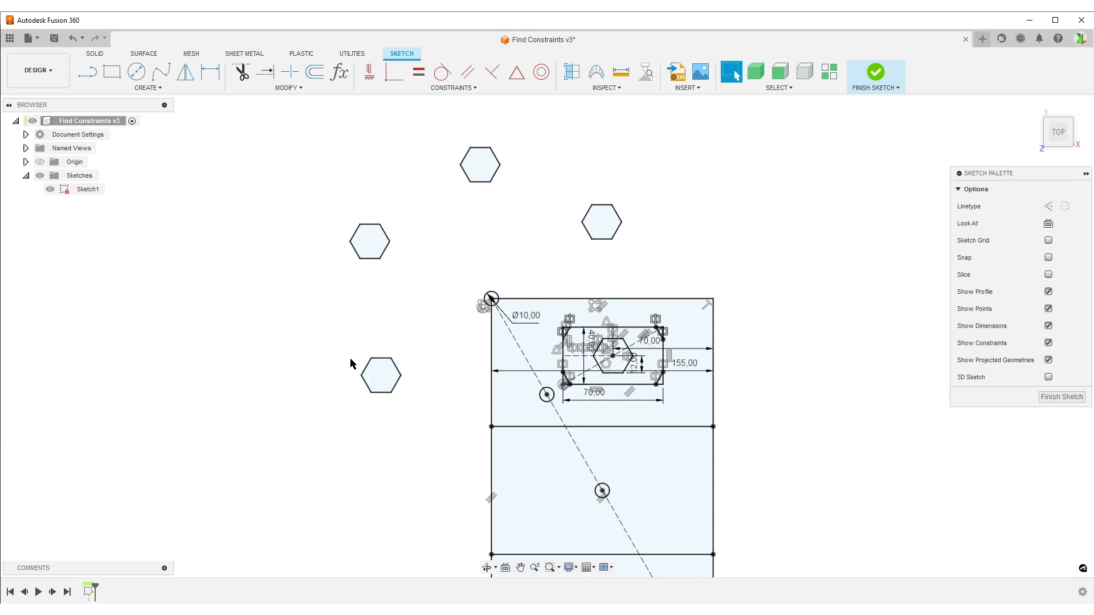
scroll(873, 375, down, 2)
middle_drag(871, 375, 715, 258)
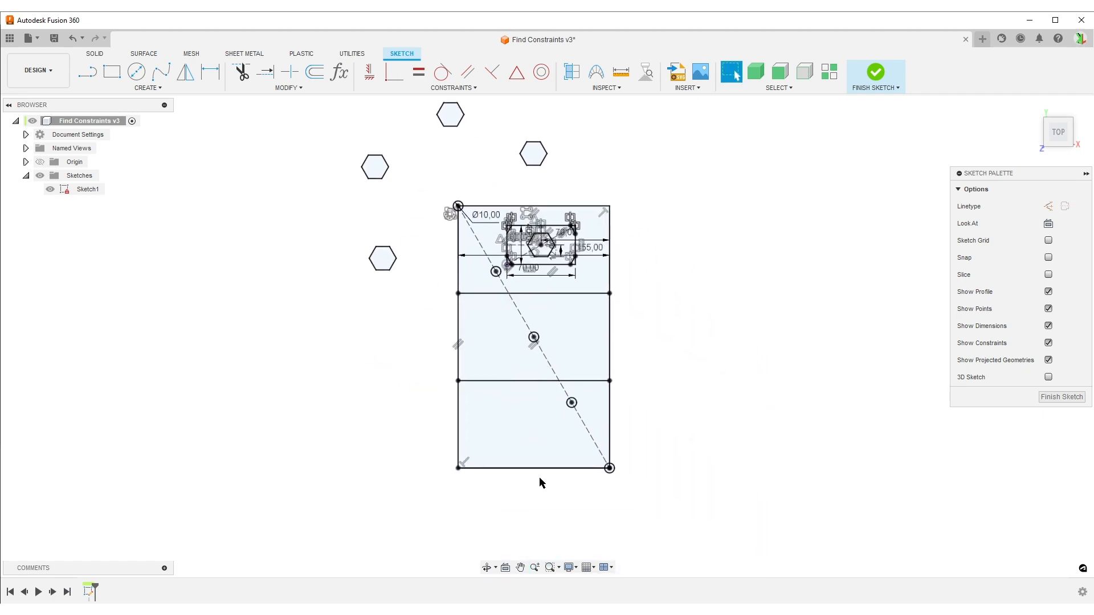
click(489, 382)
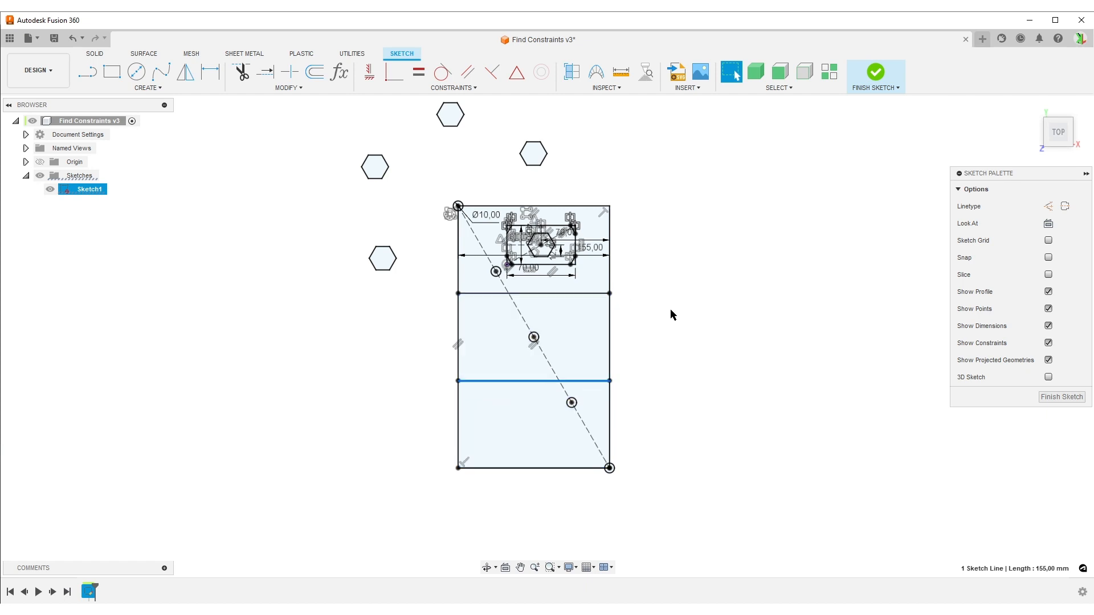
middle_drag(700, 248, 725, 281)
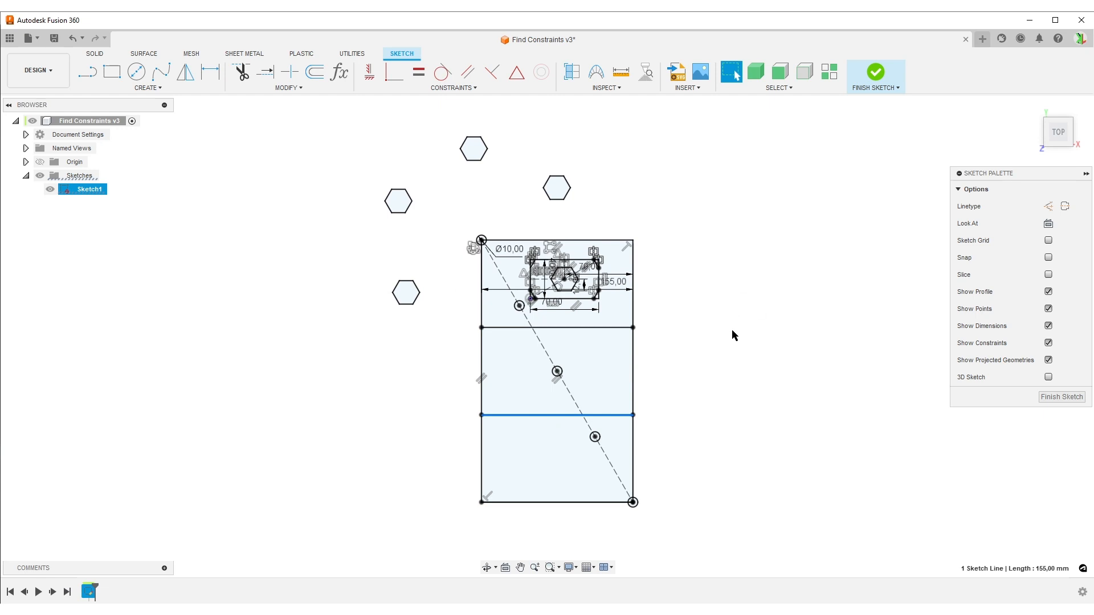
key(Escape)
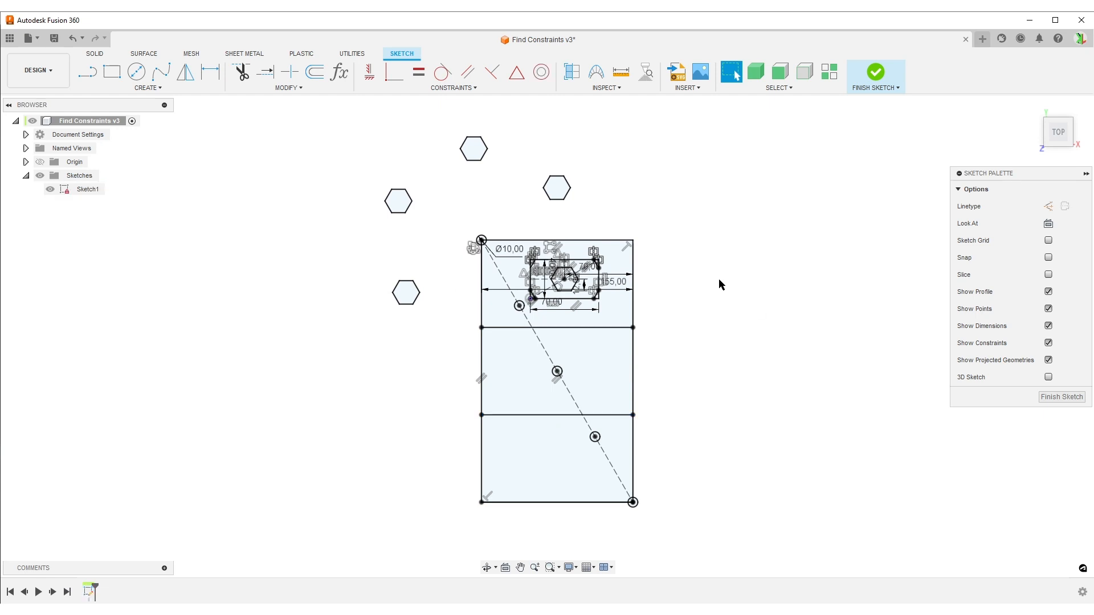
Examine the dimensions and constraint symbols around the inner rectangle, the hexagon and the rest of the sketch.
scroll(569, 275, up, 3)
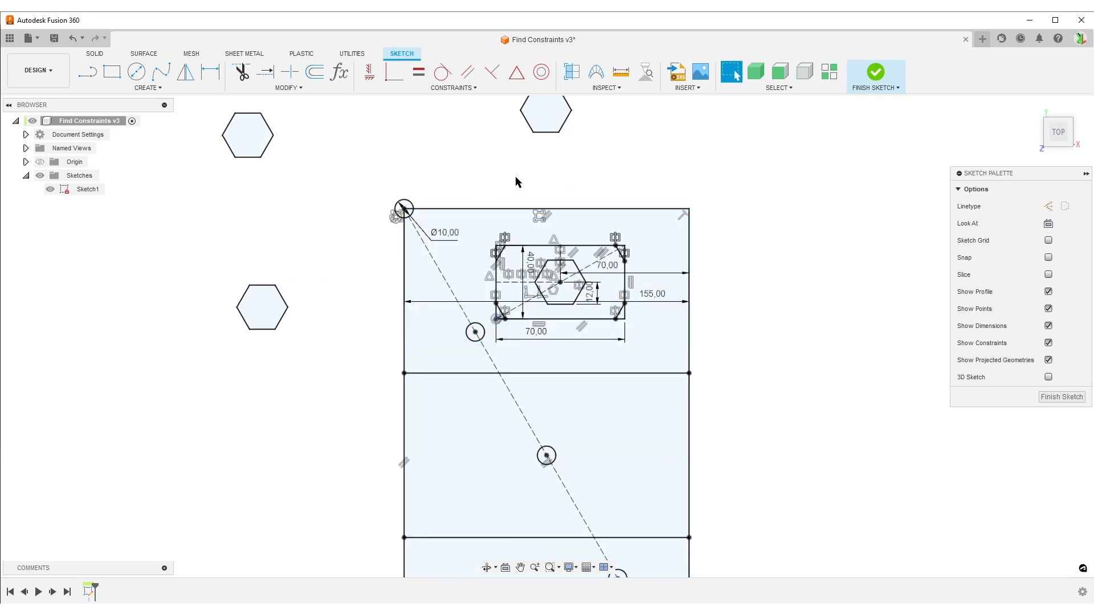
scroll(541, 279, up, 3)
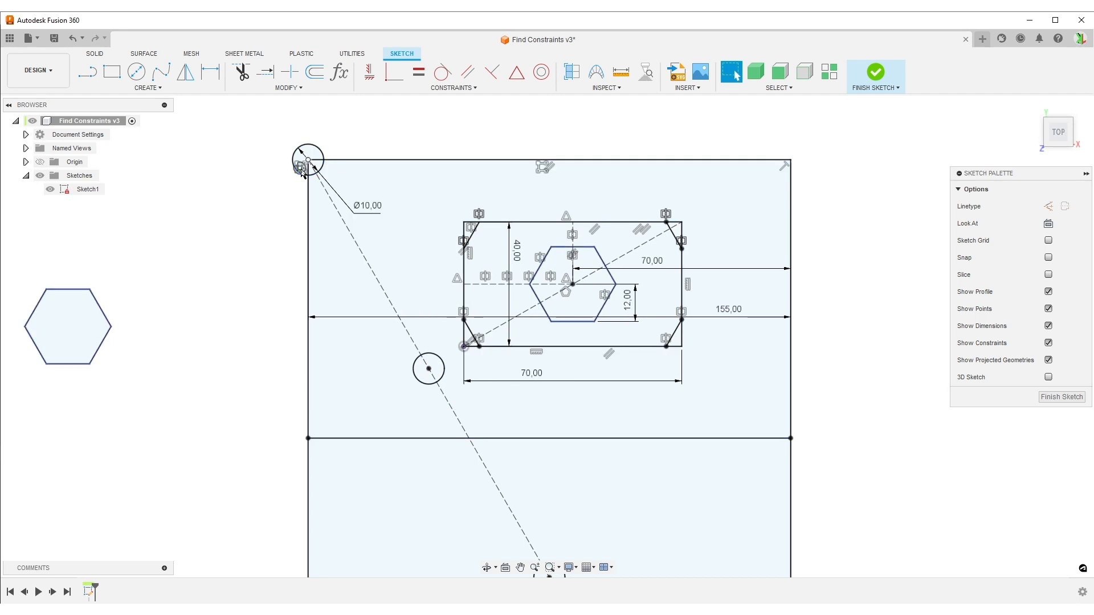
scroll(289, 186, down, 5)
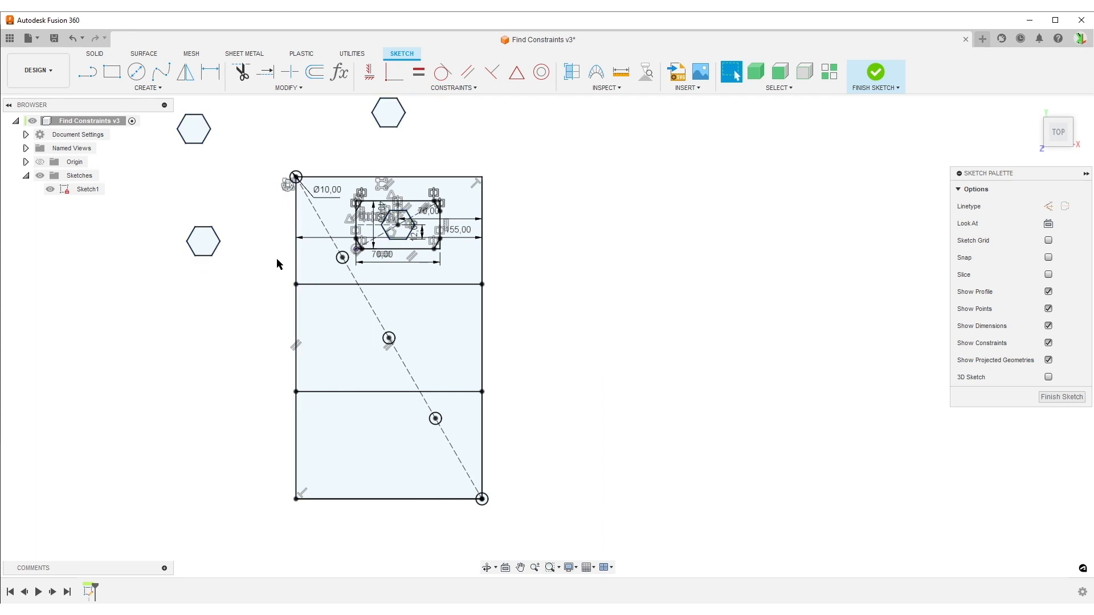
middle_drag(263, 247, 339, 326)
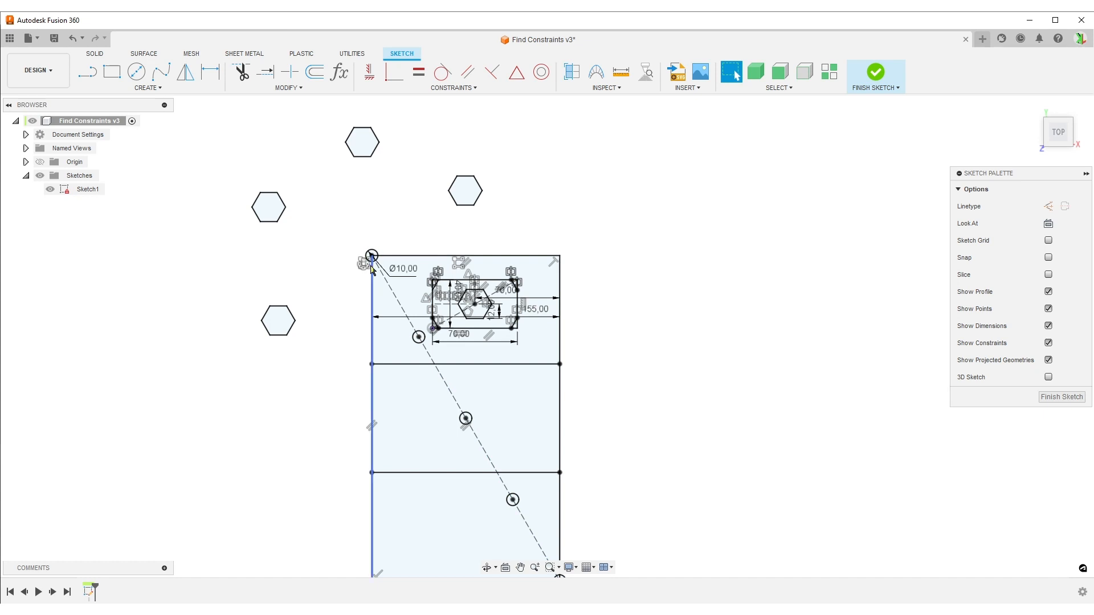
click(391, 317)
middle_drag(719, 427, 712, 353)
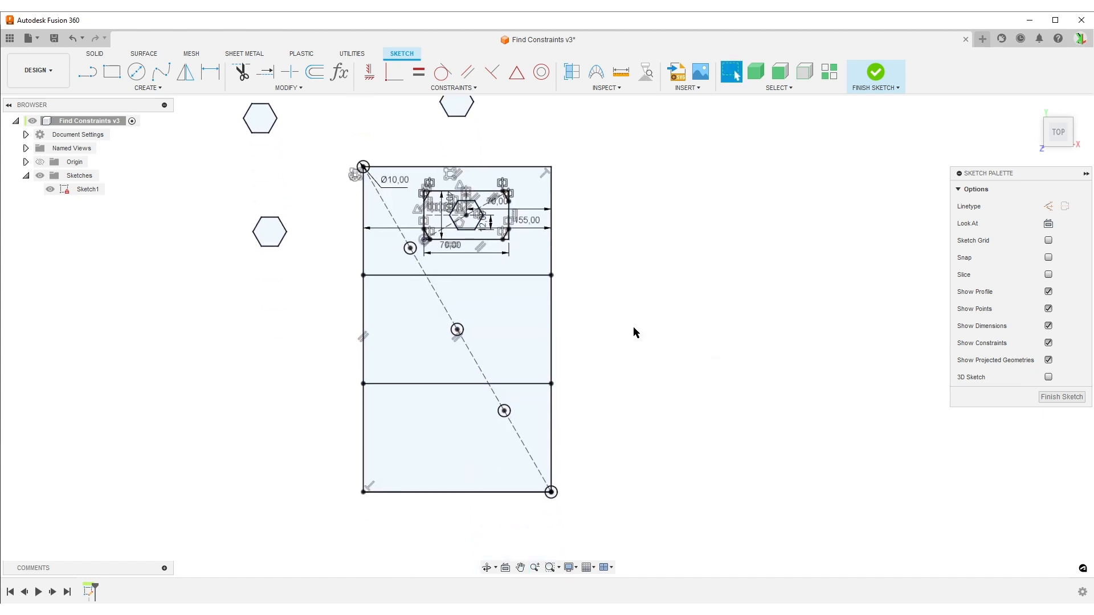
middle_drag(661, 298, 750, 388)
scroll(723, 366, up, 1)
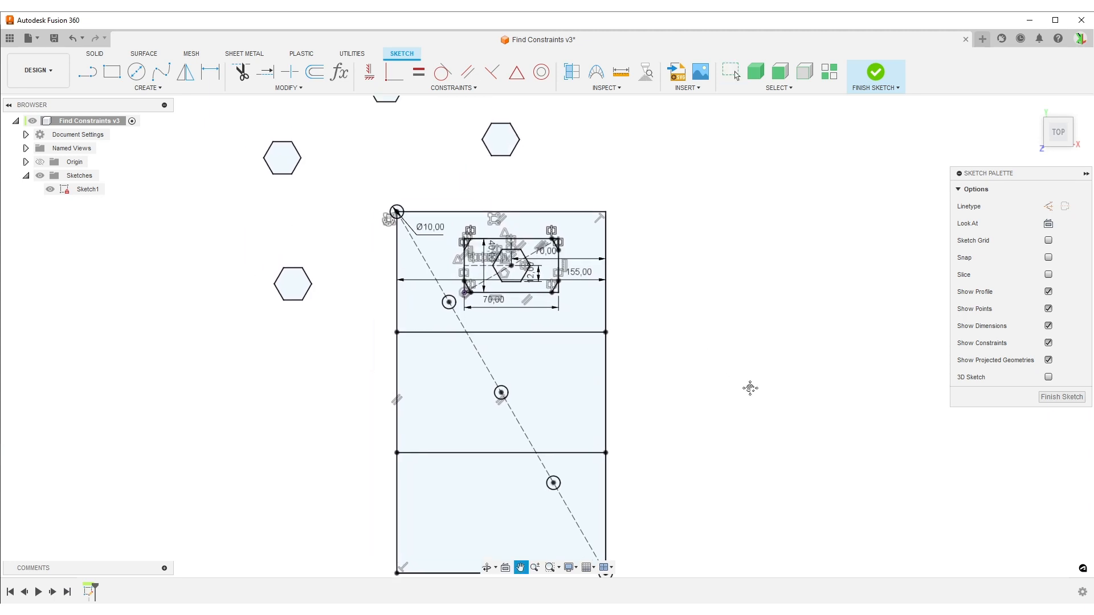
key(Escape)
scroll(759, 401, down, 2)
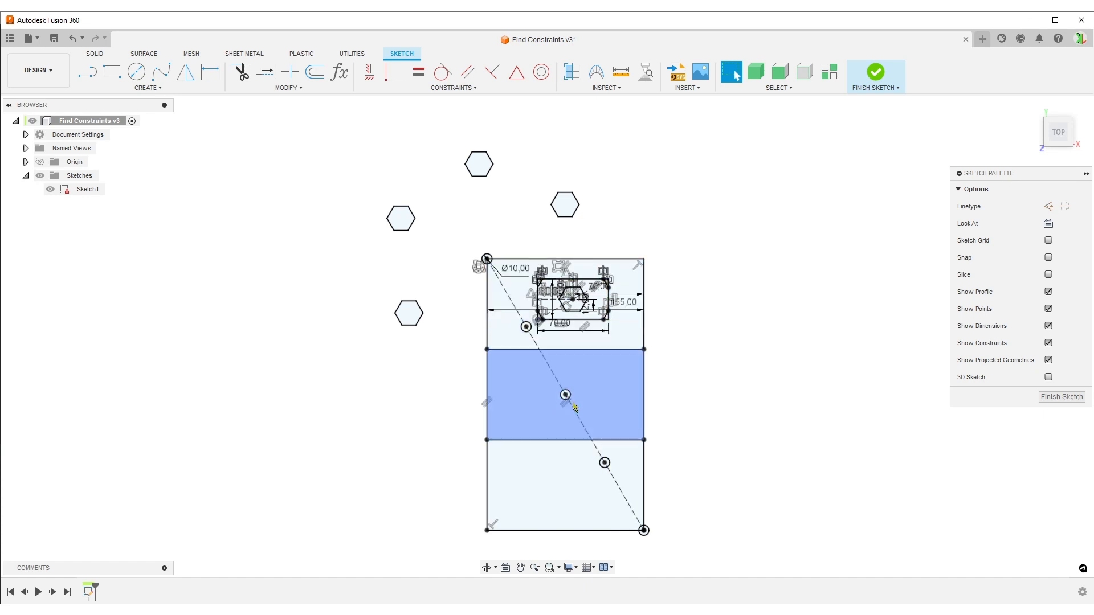
scroll(798, 369, up, 2)
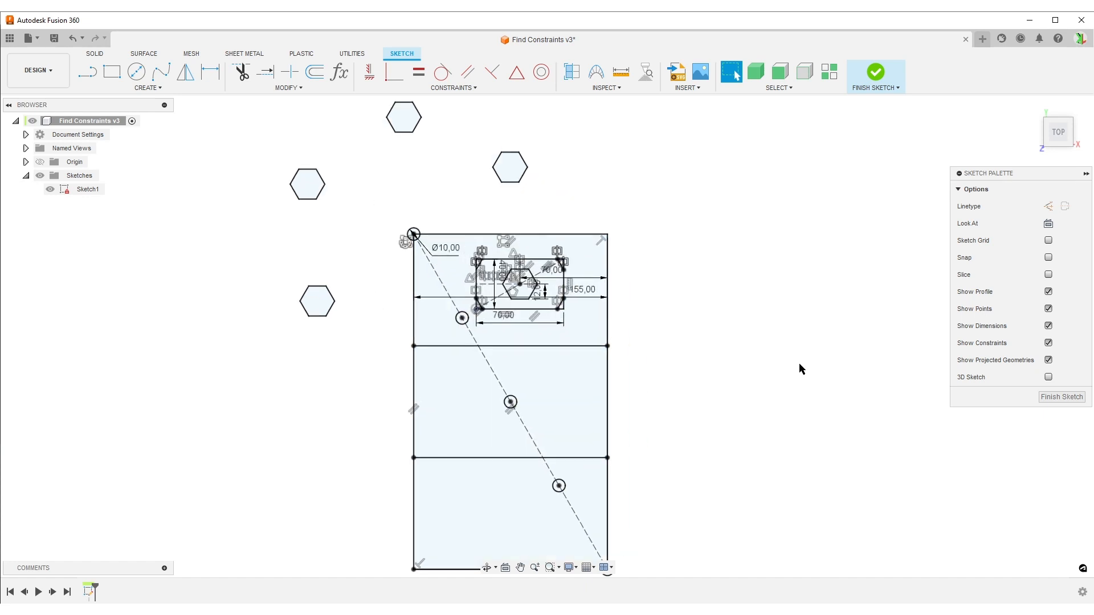
Hide the sketch's profiles, dimensions and constraints.
click(1048, 292)
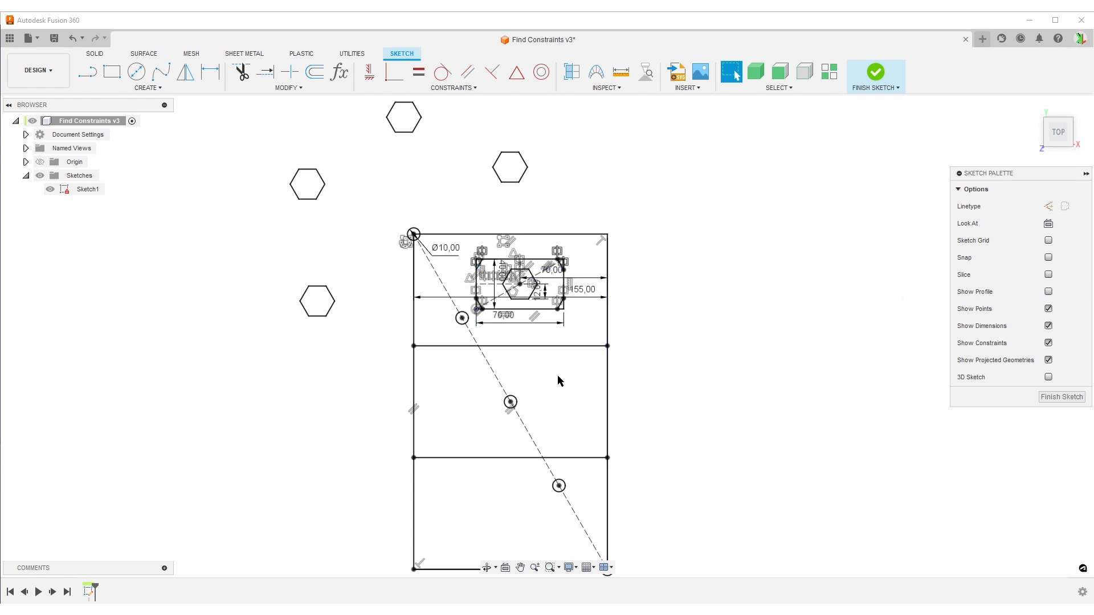
scroll(584, 393, down, 2)
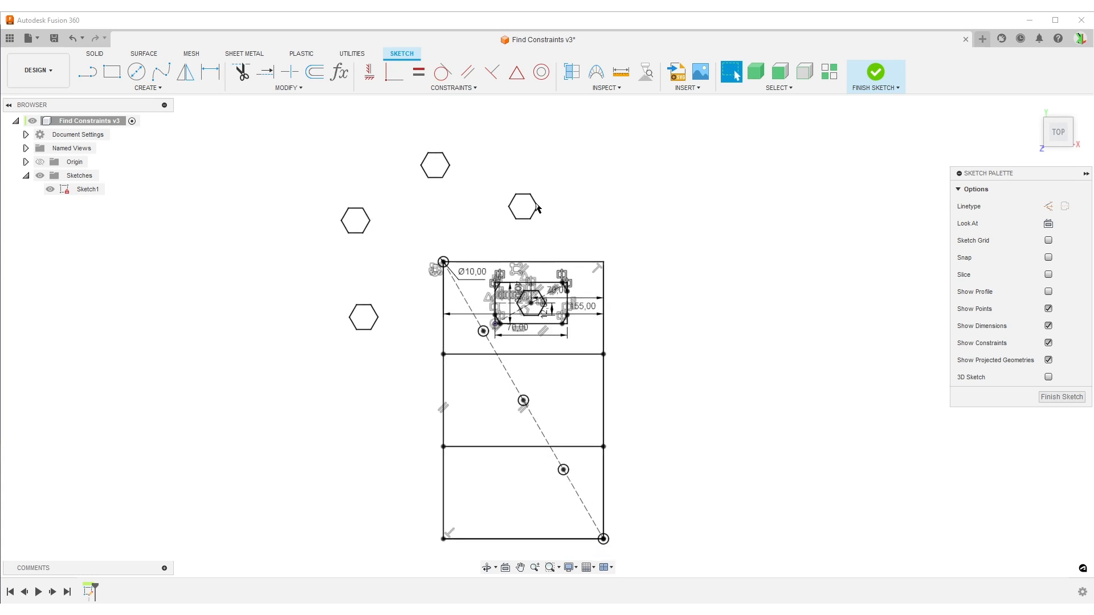
middle_drag(748, 342, 764, 341)
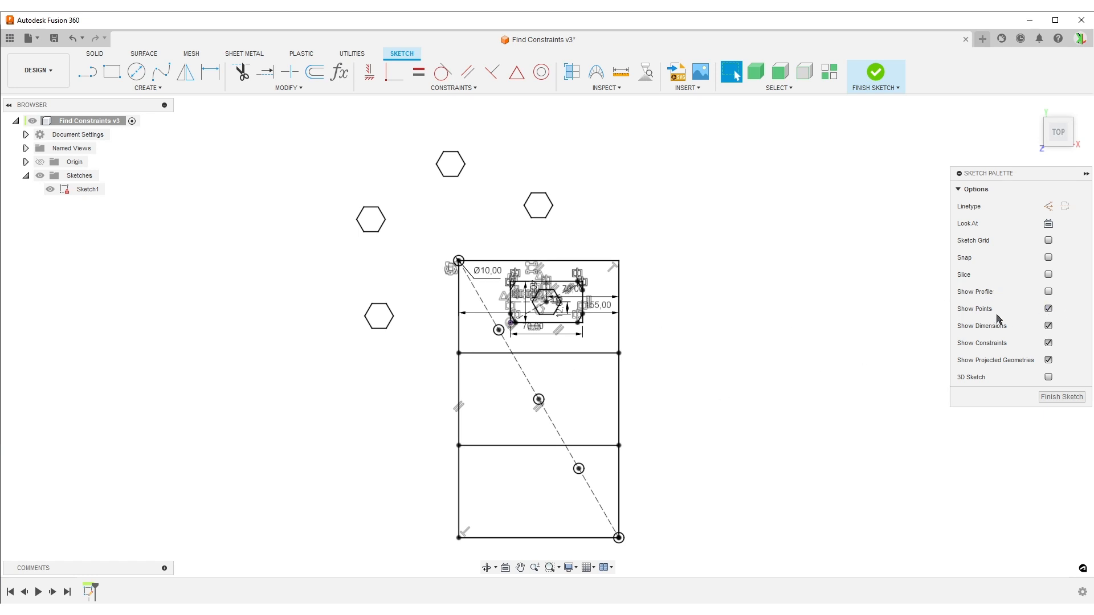
click(1048, 327)
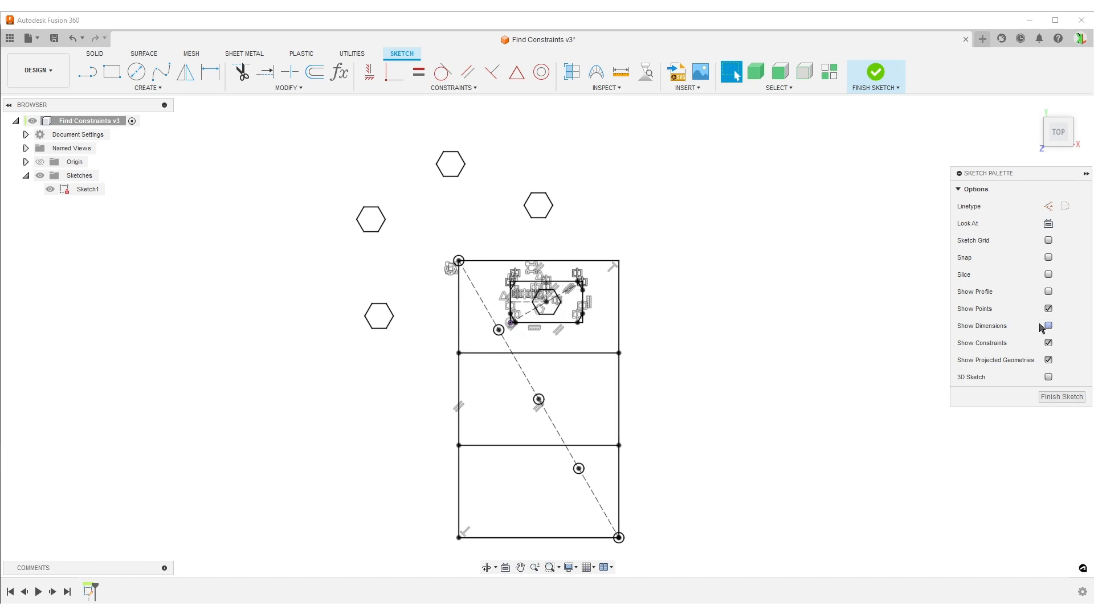
click(1048, 343)
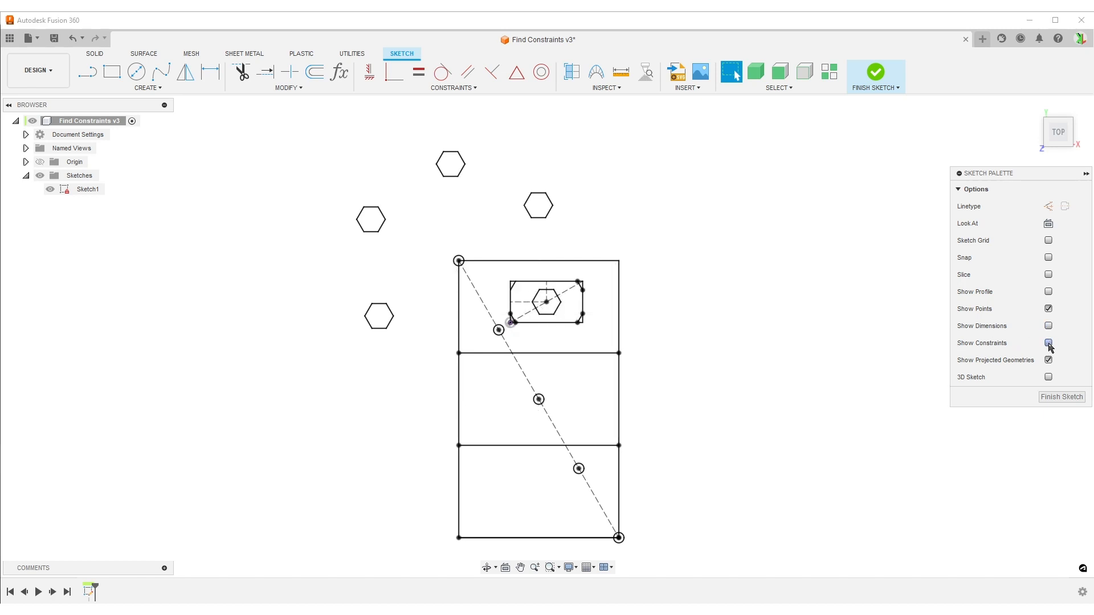
scroll(737, 371, up, 3)
scroll(818, 372, down, 2)
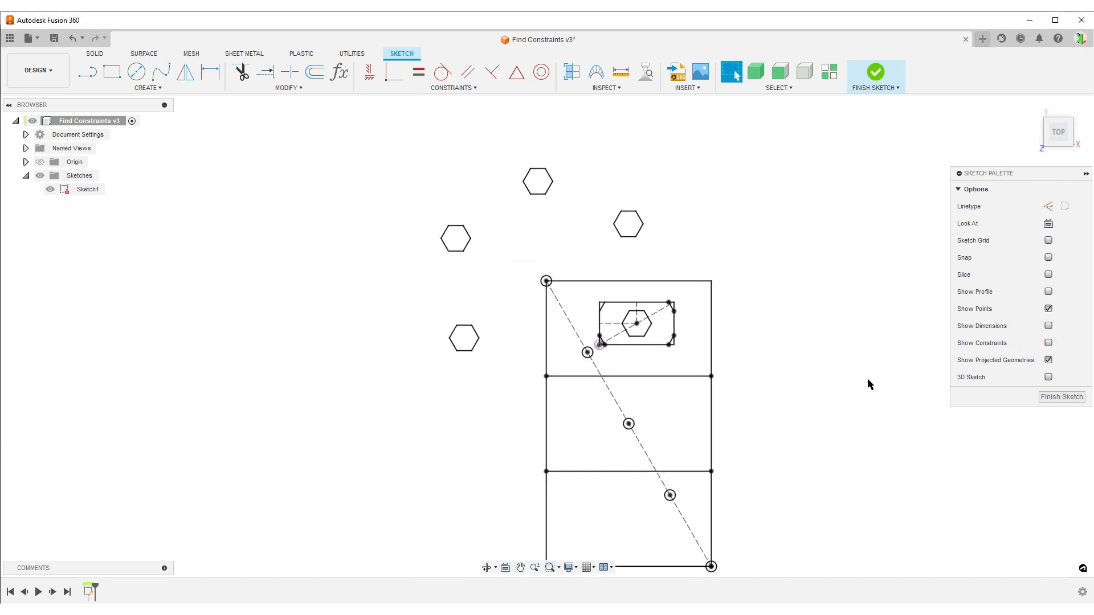
middle_drag(867, 379, 833, 339)
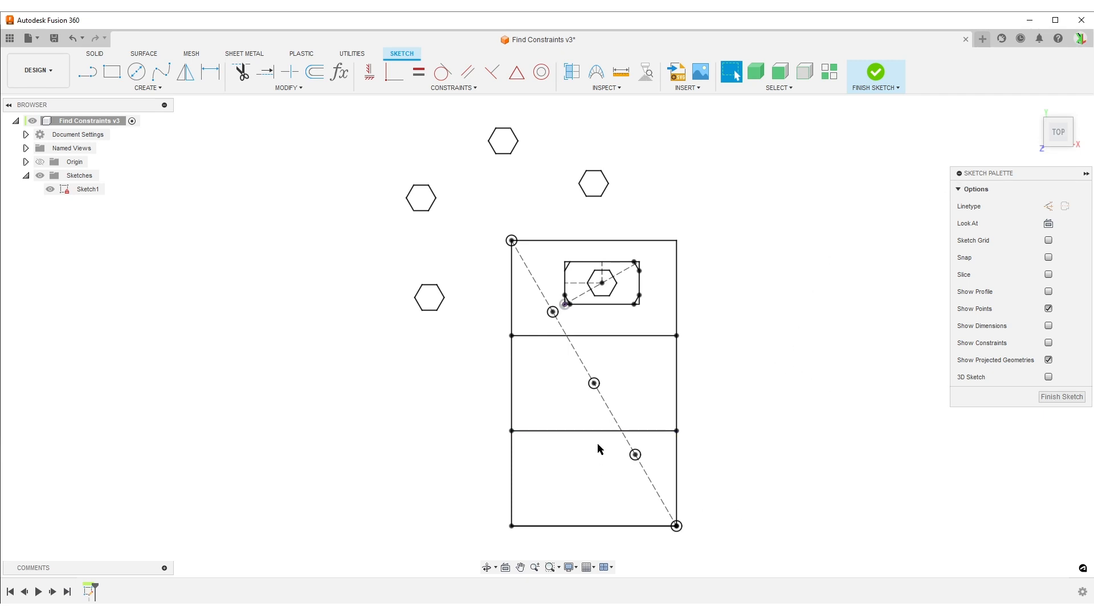
Inspect the rectangular pattern settings behind the lower inner horizontal line without changing them, and briefly show all constraints for comparison.
click(563, 431)
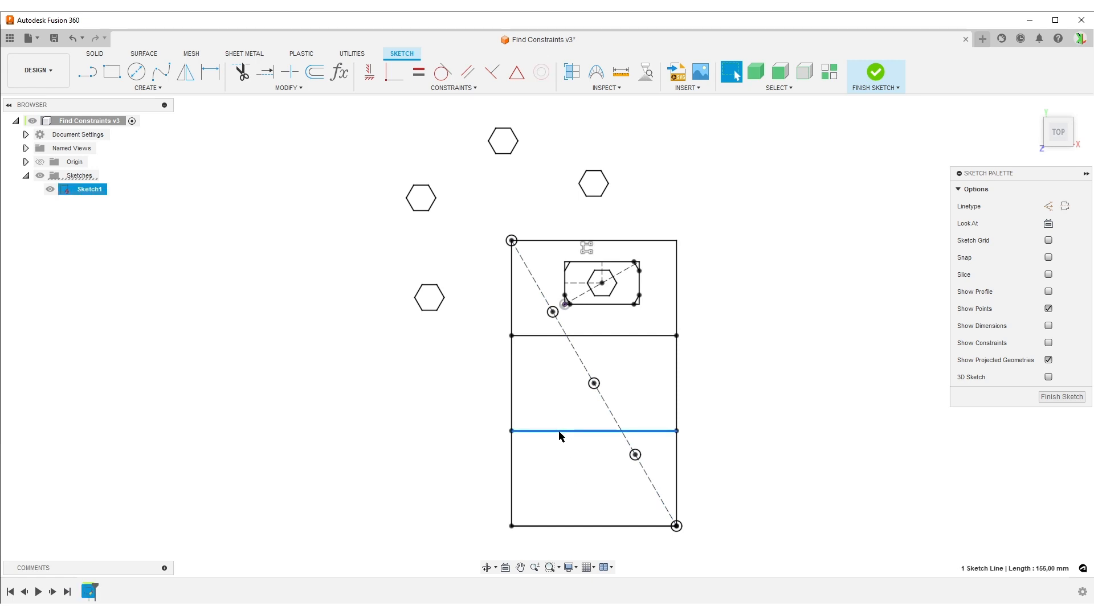
double_click(586, 248)
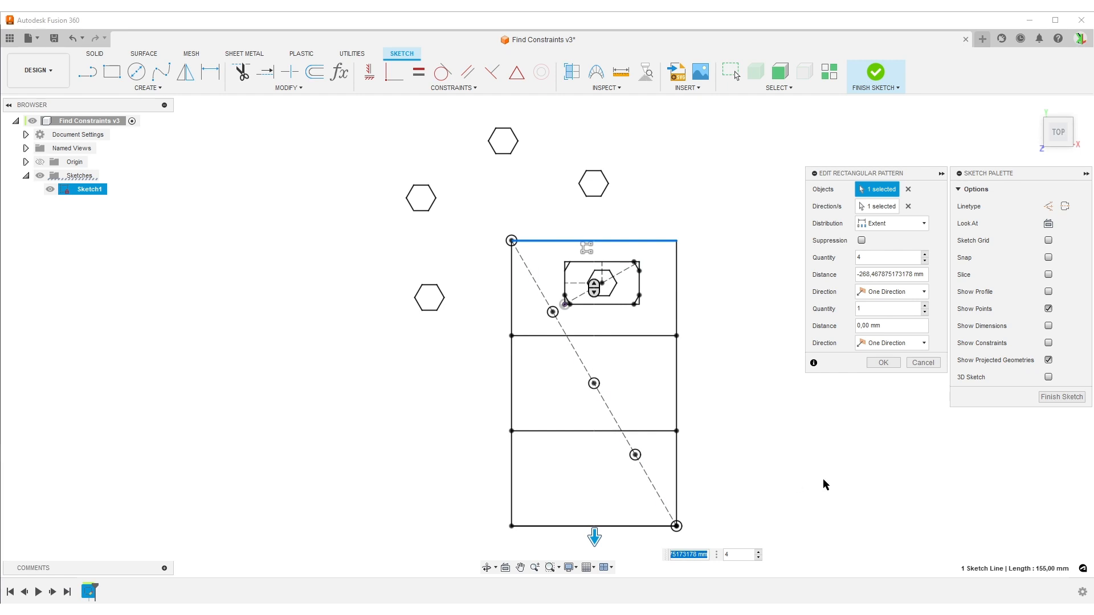
click(920, 362)
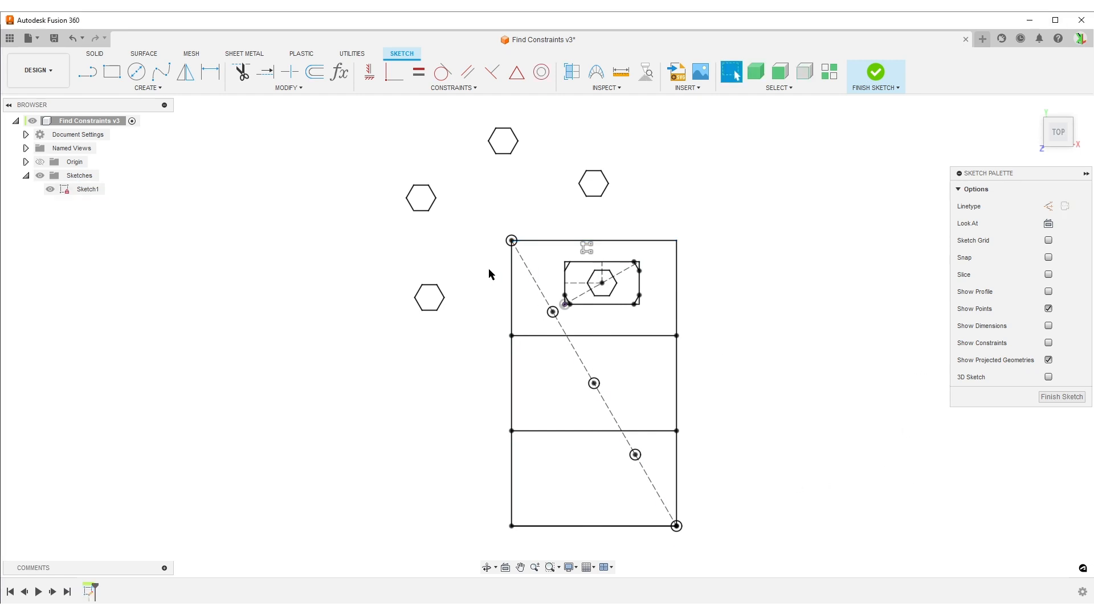
click(1048, 342)
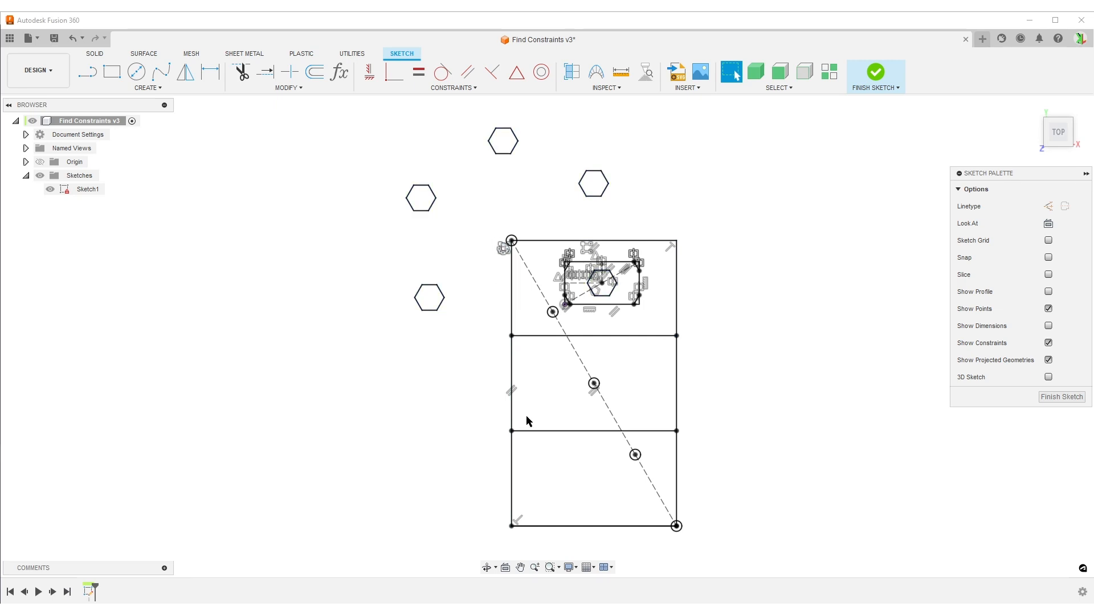
click(1048, 343)
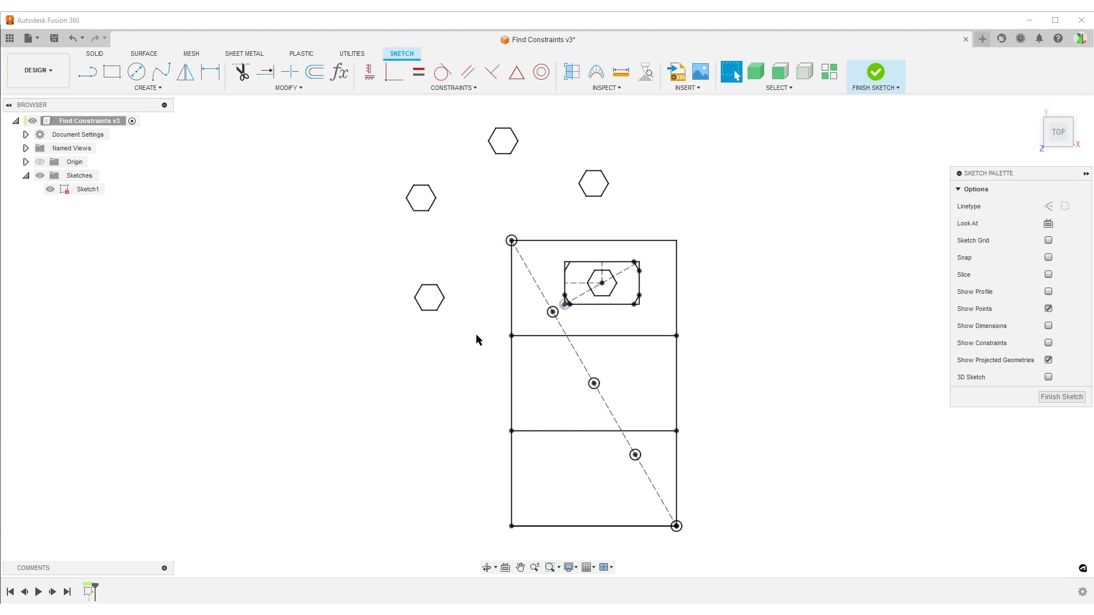
Inspect the circular pattern settings behind the outer hexagon nearest the rectangle's long edge, and cancel the edit.
click(443, 305)
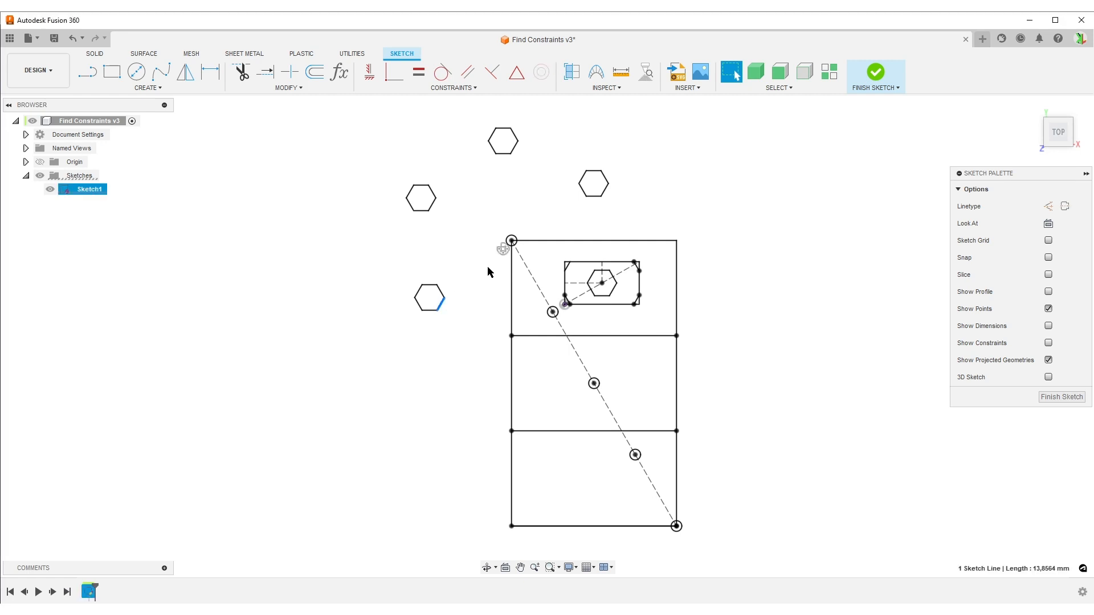
double_click(502, 249)
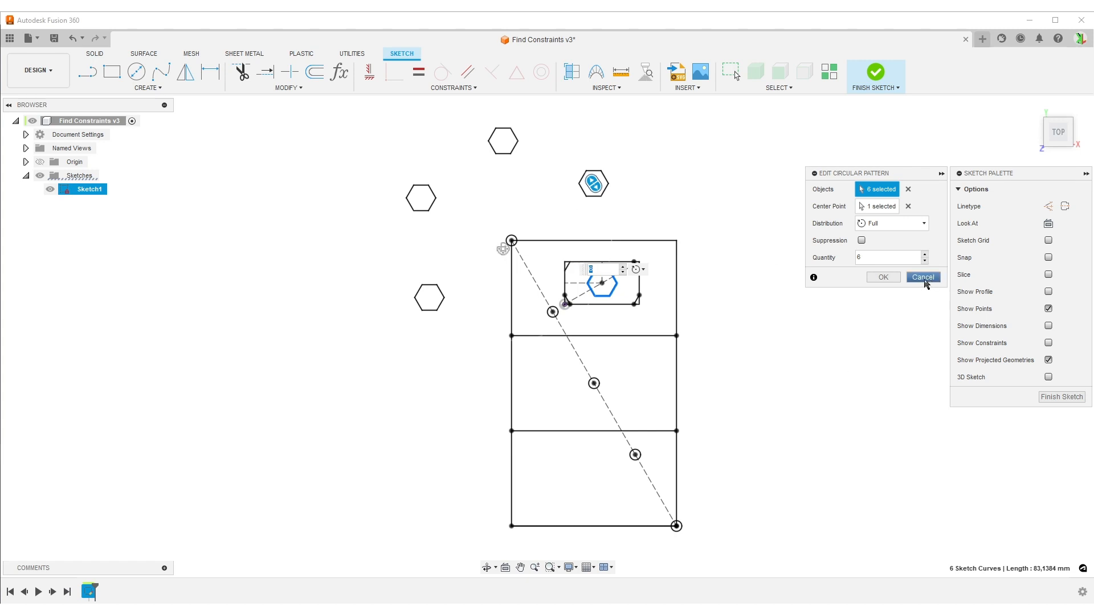
click(922, 278)
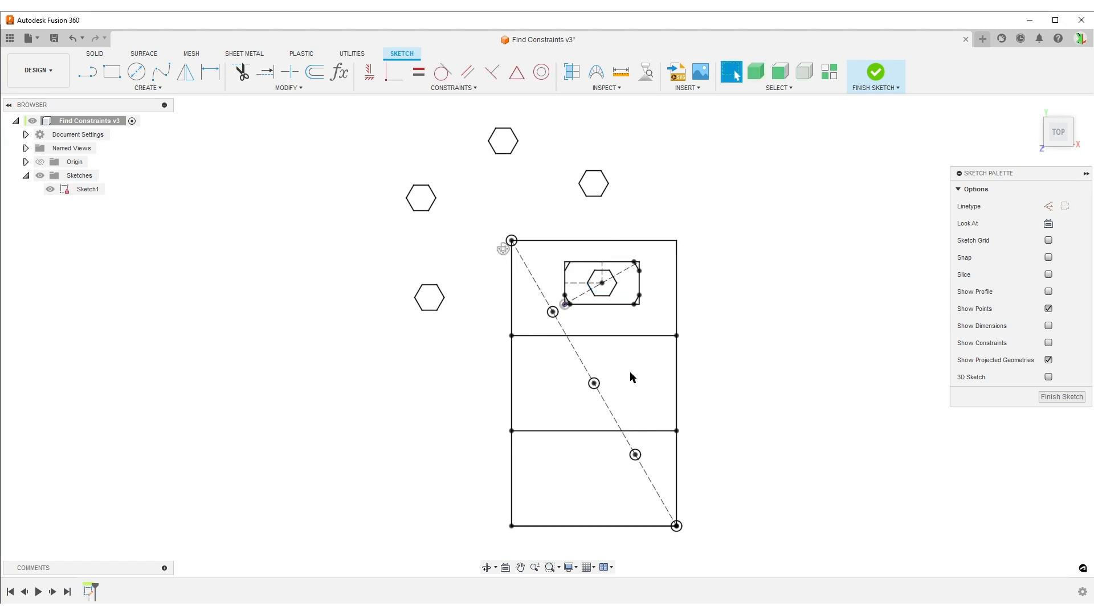
Check which constraints belong to two of the inner rectangle's corner lines and to a slanted hexagon edge, and clear the selection.
scroll(625, 362, up, 10)
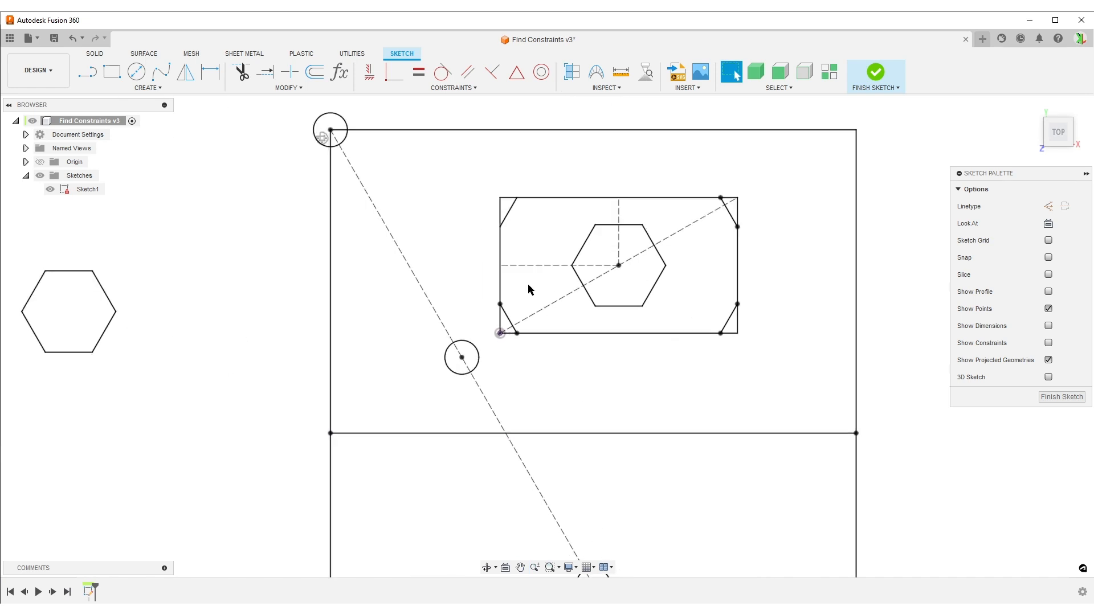
middle_drag(618, 375, 610, 387)
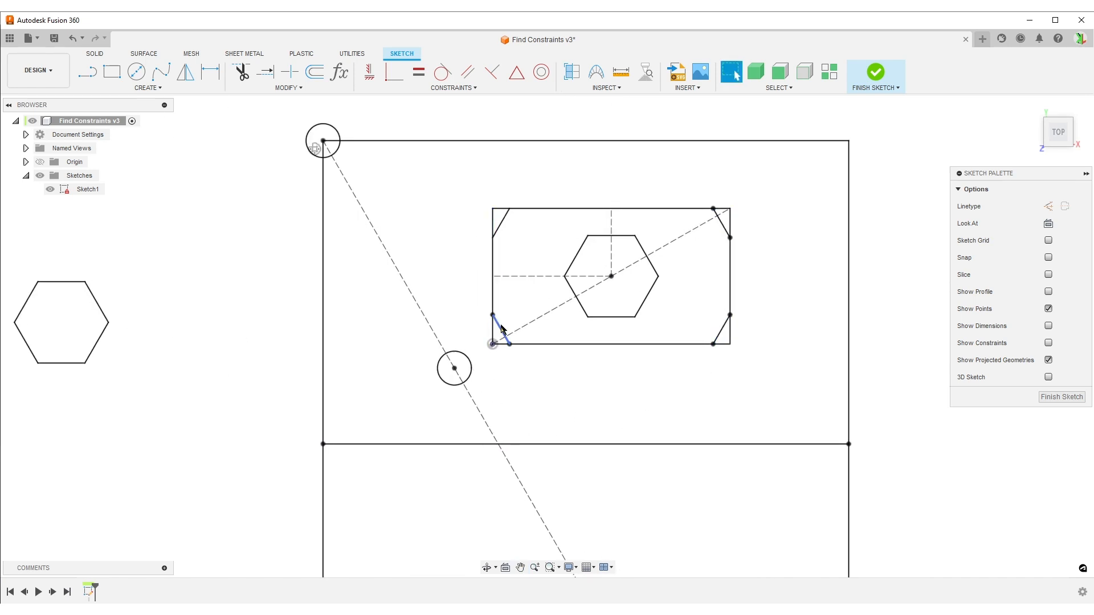
click(501, 329)
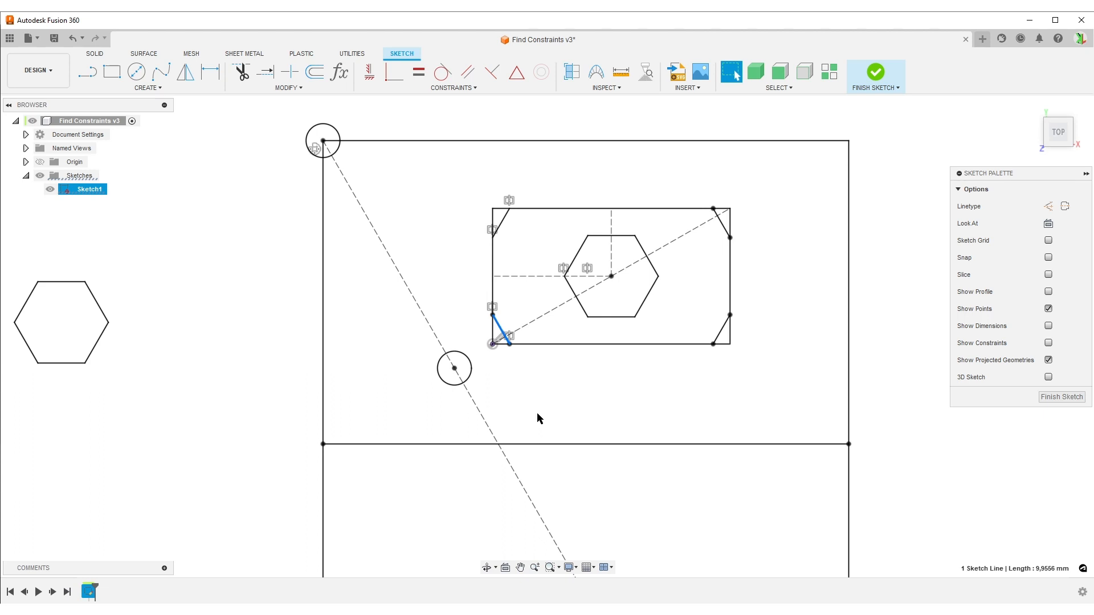
click(506, 227)
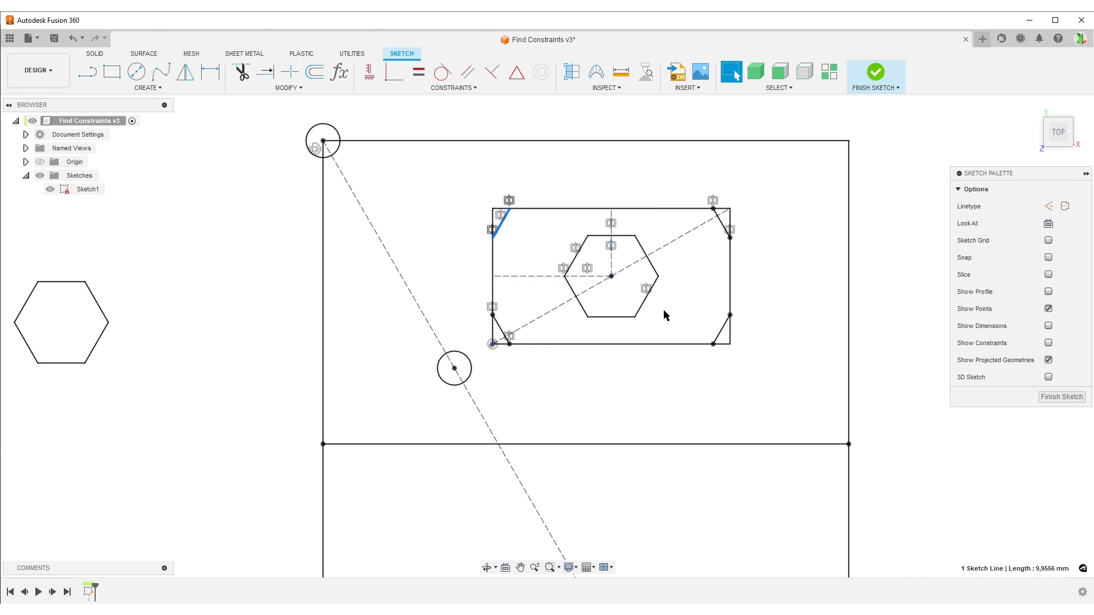
click(647, 303)
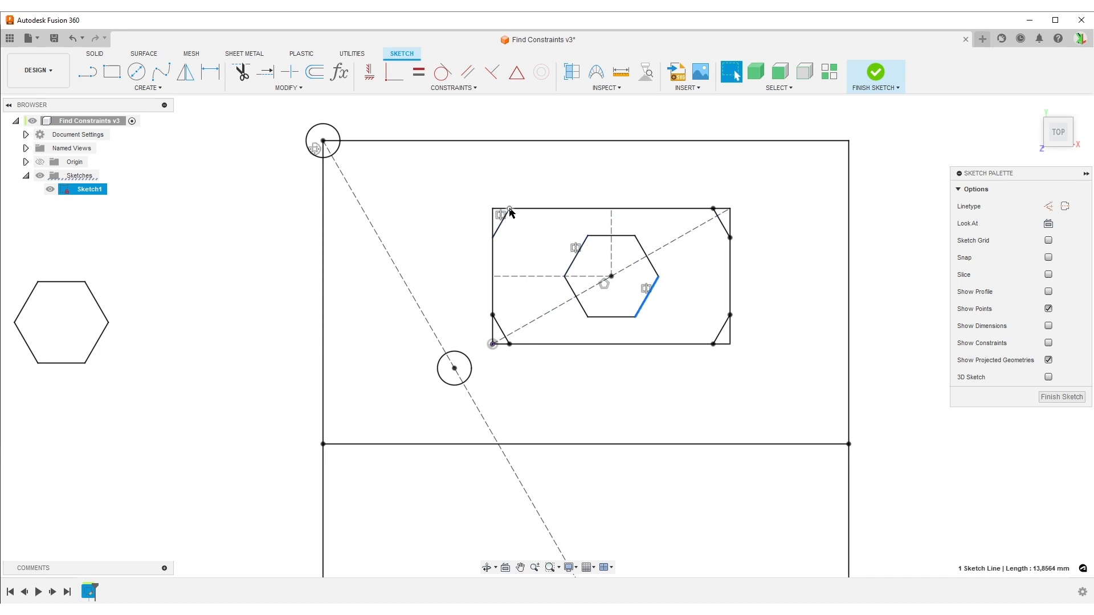
scroll(618, 348, down, 5)
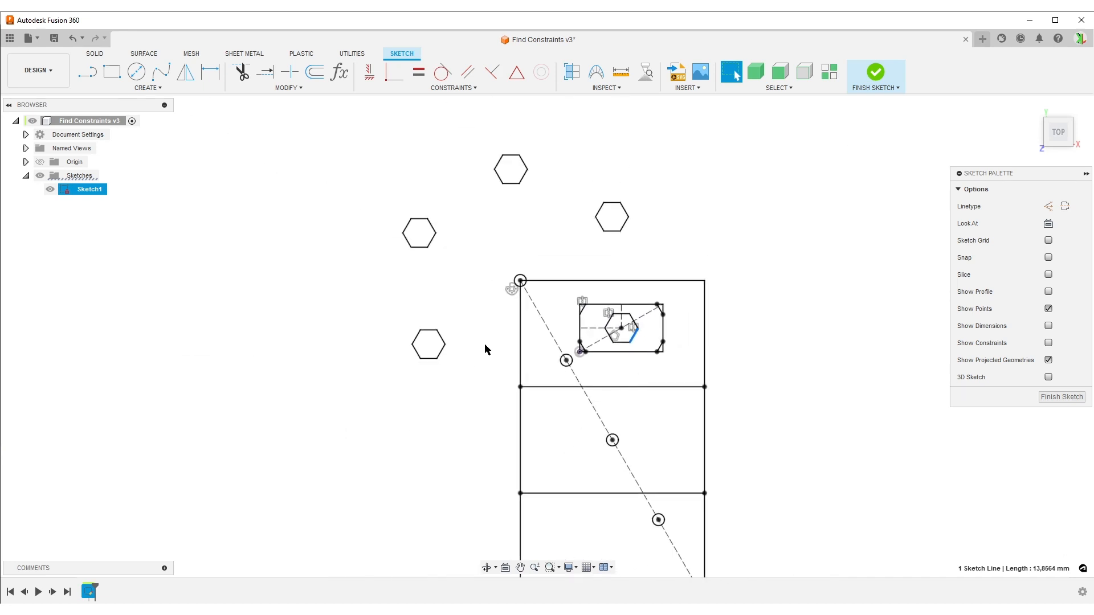
middle_drag(484, 344, 476, 322)
scroll(476, 318, up, 3)
click(477, 317)
scroll(477, 317, down, 3)
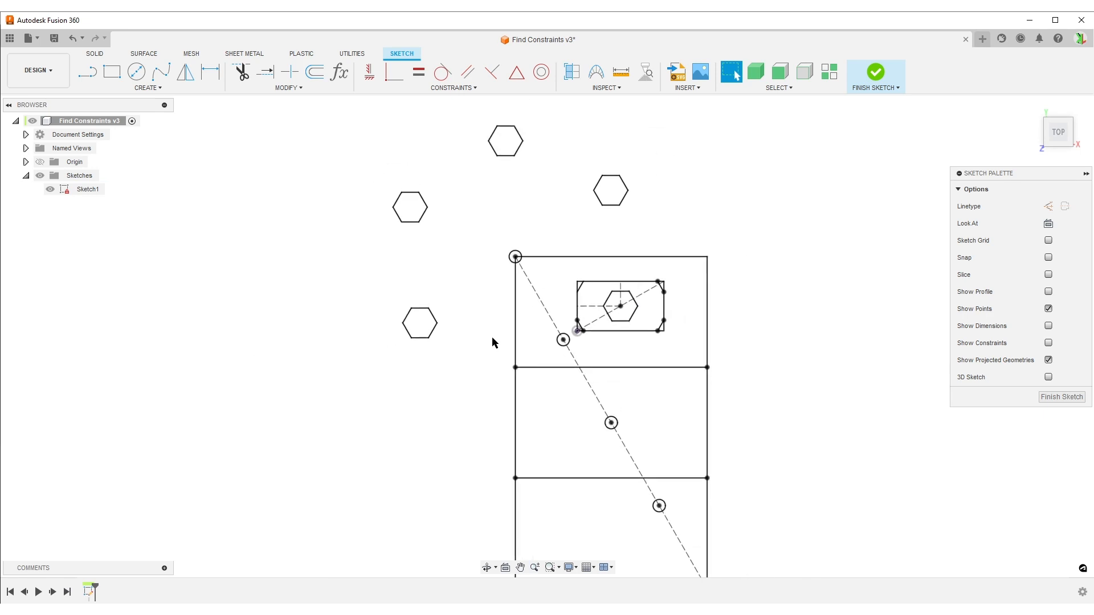
Switch the viewport environment to River Rubicon and clear the selected edge of the outer hexagon.
click(433, 330)
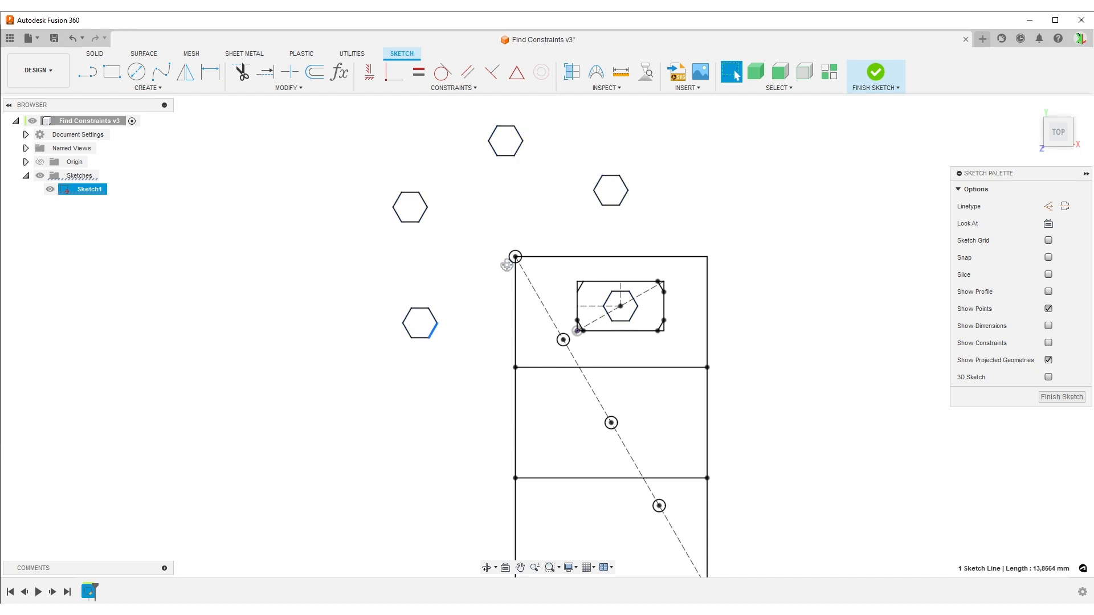
click(573, 568)
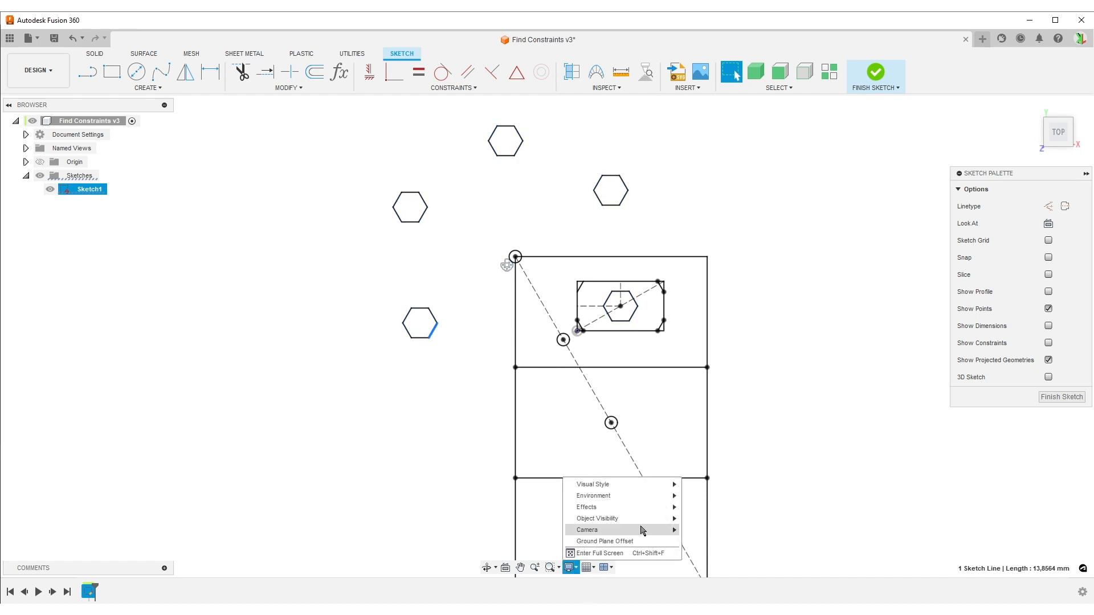
mouse_move(638, 497)
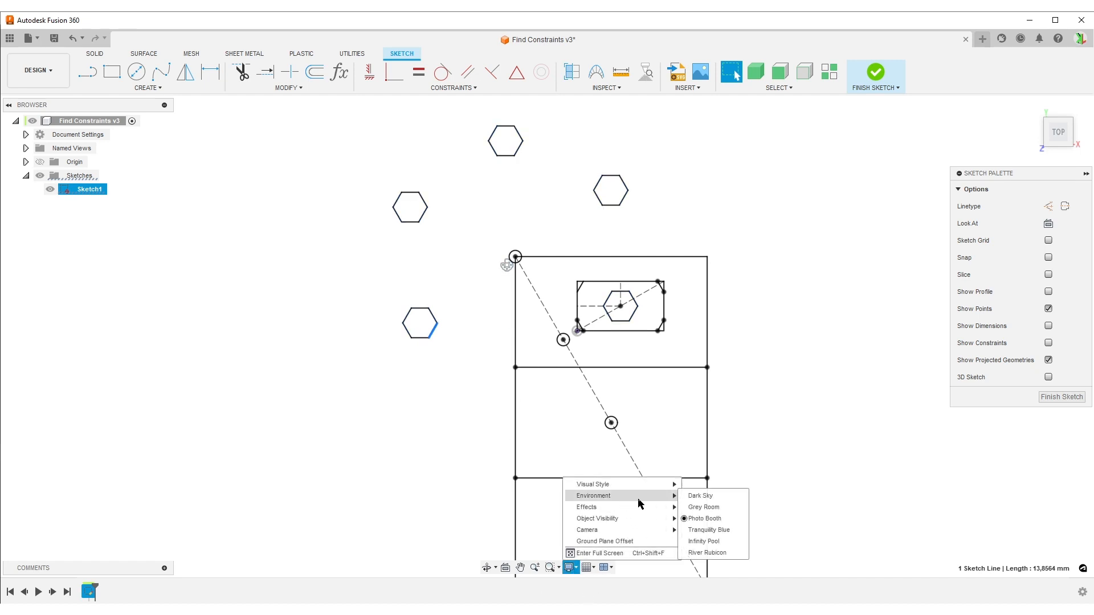
click(727, 553)
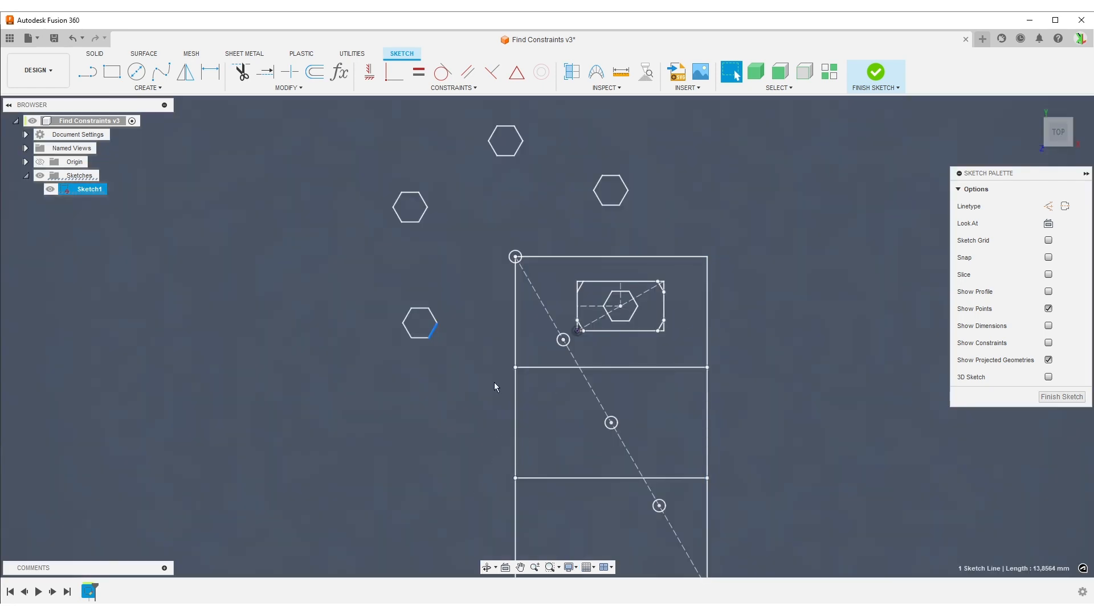
click(469, 365)
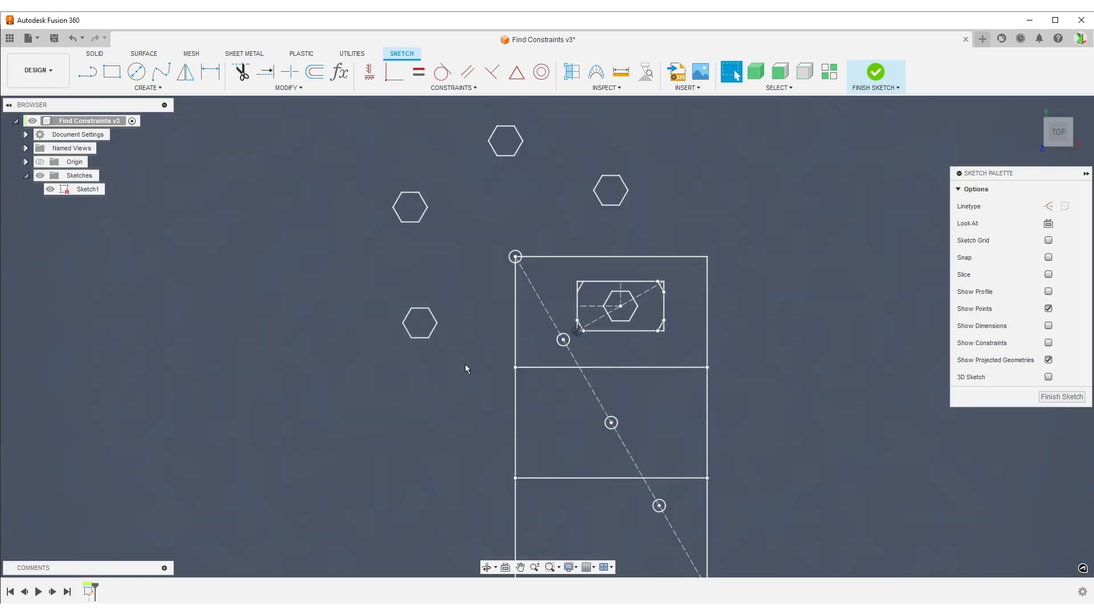
Check which constraints and dimensions belong to the outer hexagon's slanted edge, the upper inner horizontal line and the rectangle's right long edge.
click(433, 331)
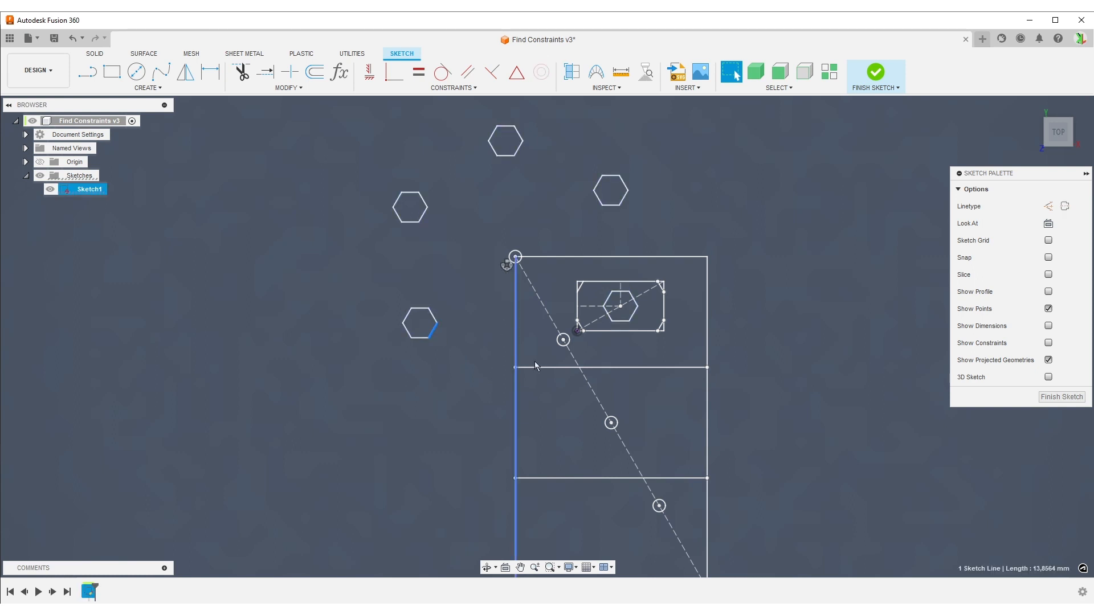
click(805, 351)
click(648, 368)
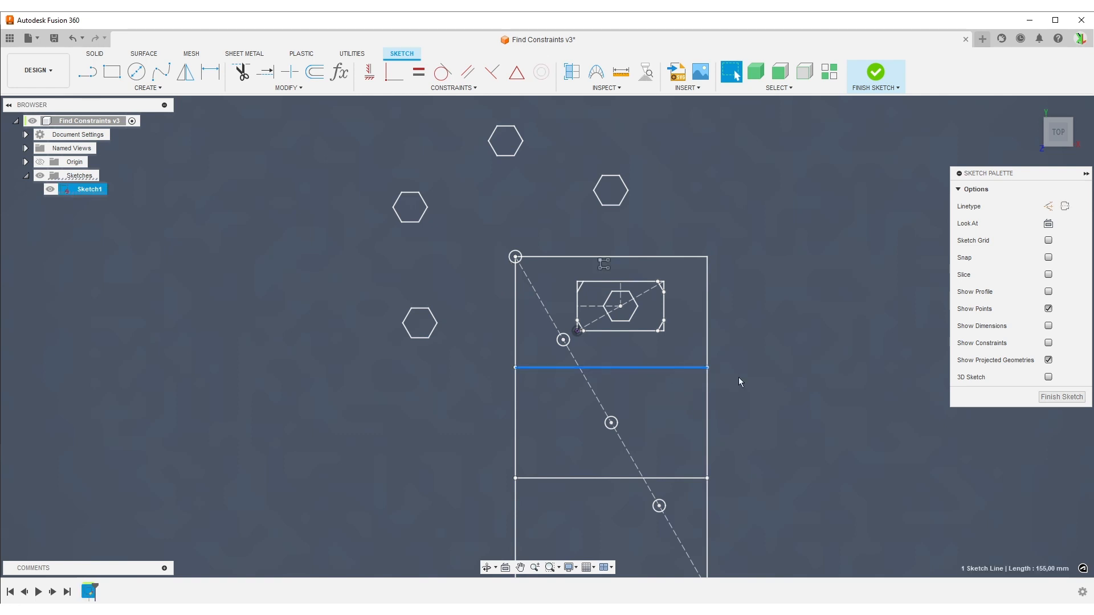
click(709, 311)
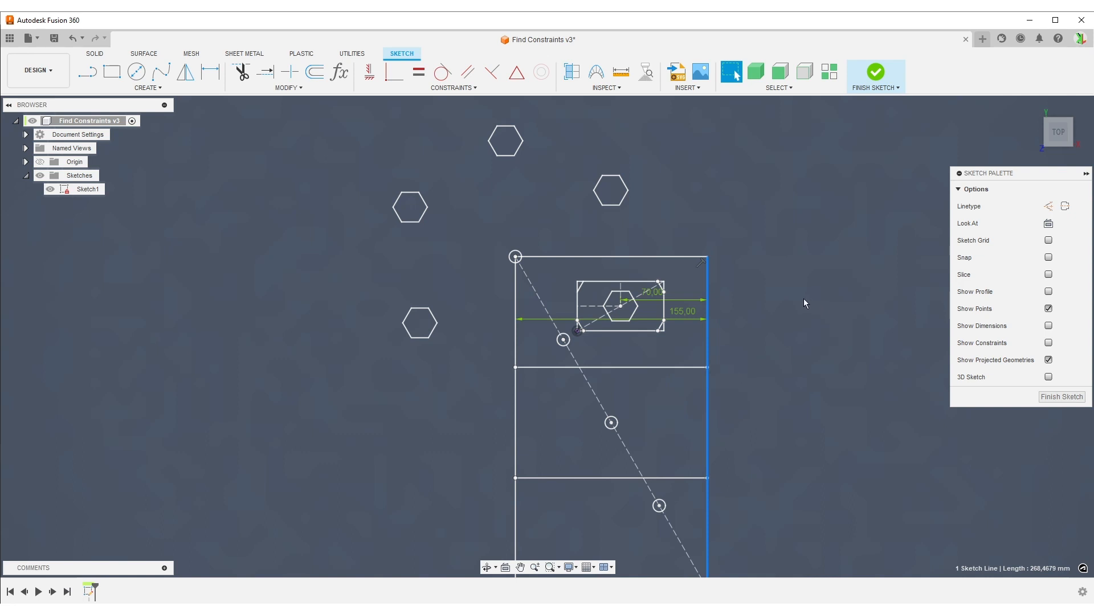
click(778, 258)
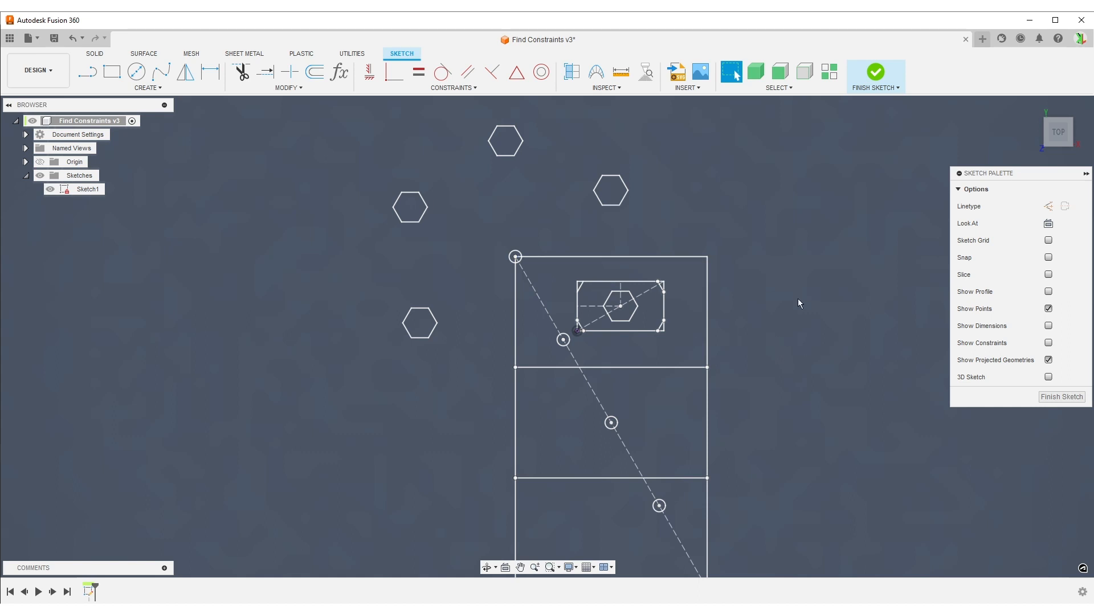
Compare the dimensions and constraints attached to the rectangle's two long edges and the upper inner horizontal line.
click(708, 293)
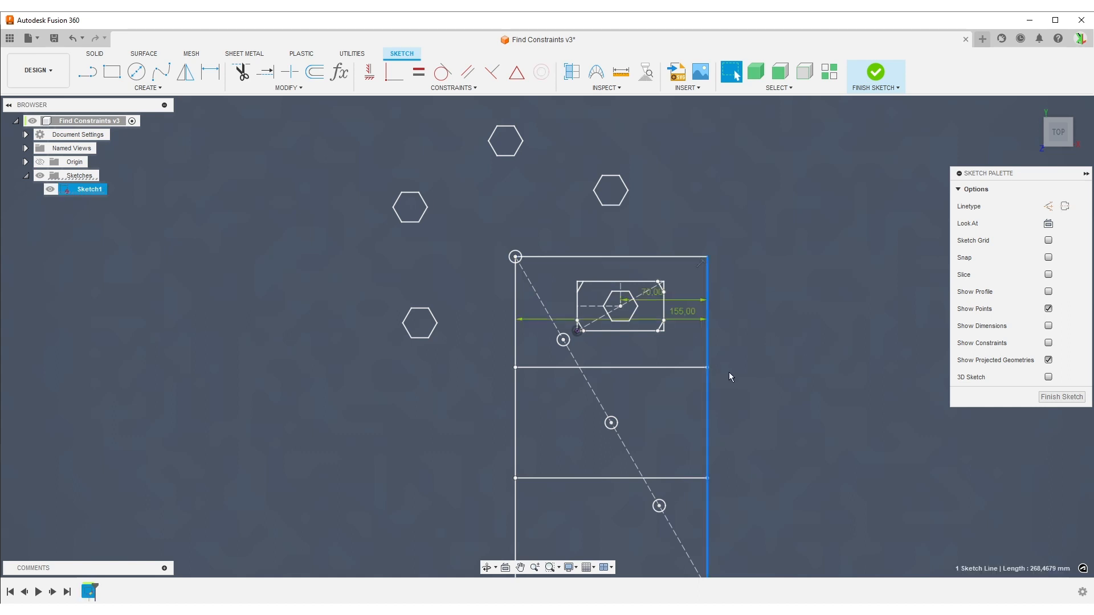
scroll(758, 353, up, 5)
click(627, 358)
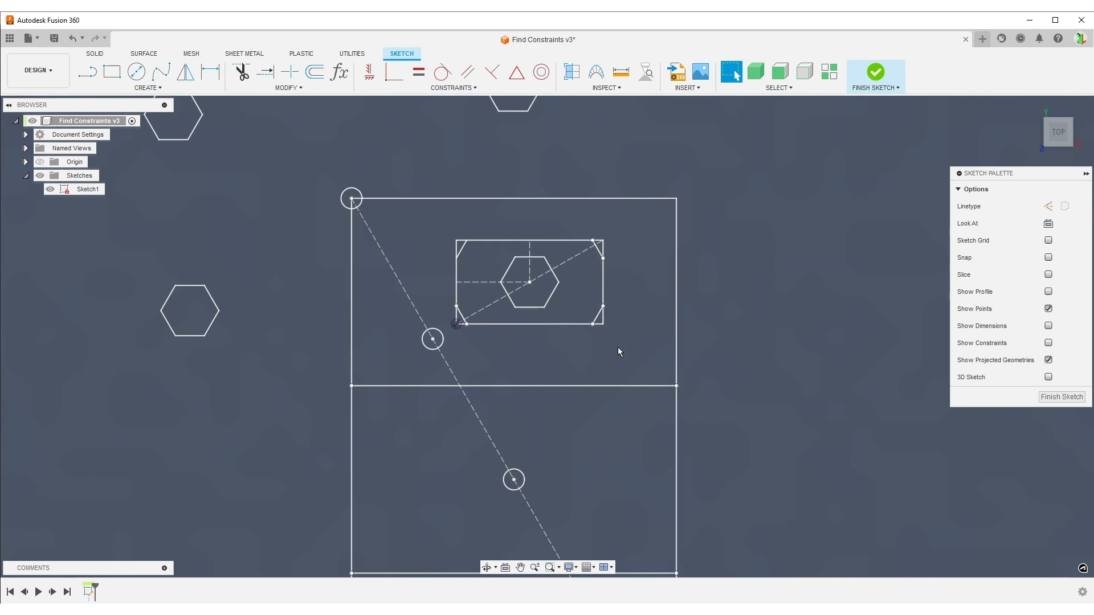
click(550, 387)
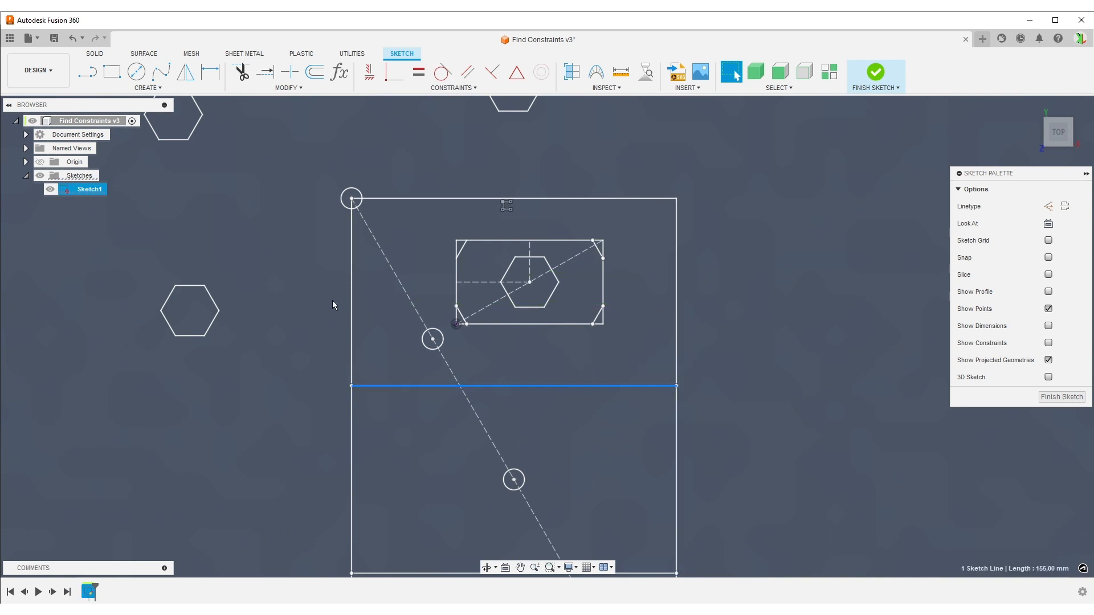
click(352, 279)
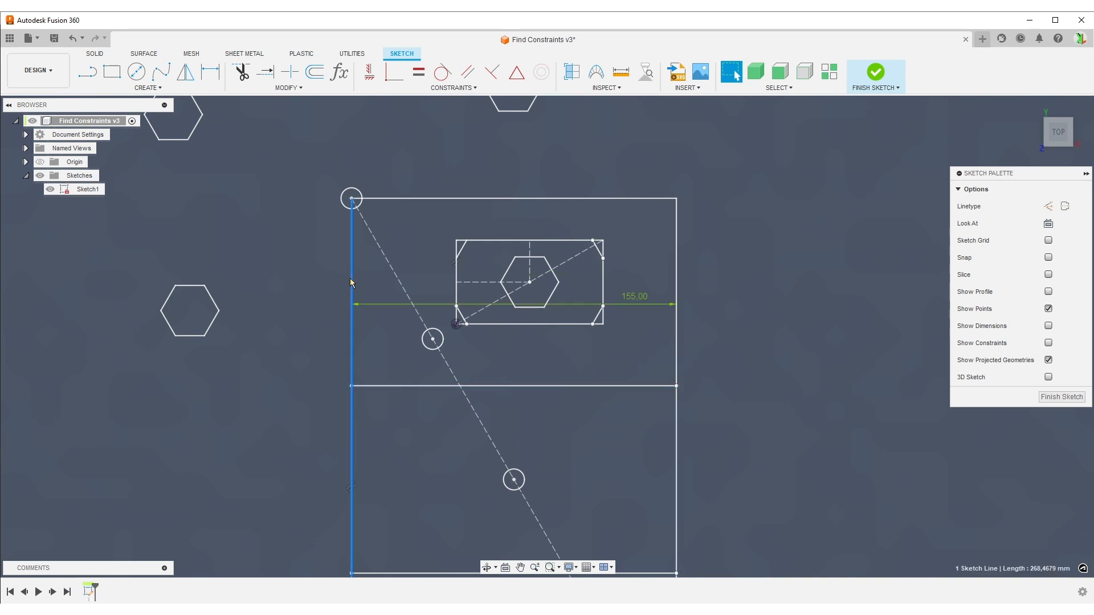
Examine the dashed diagonal construction line and the circles along its full length for attached constraints.
click(474, 413)
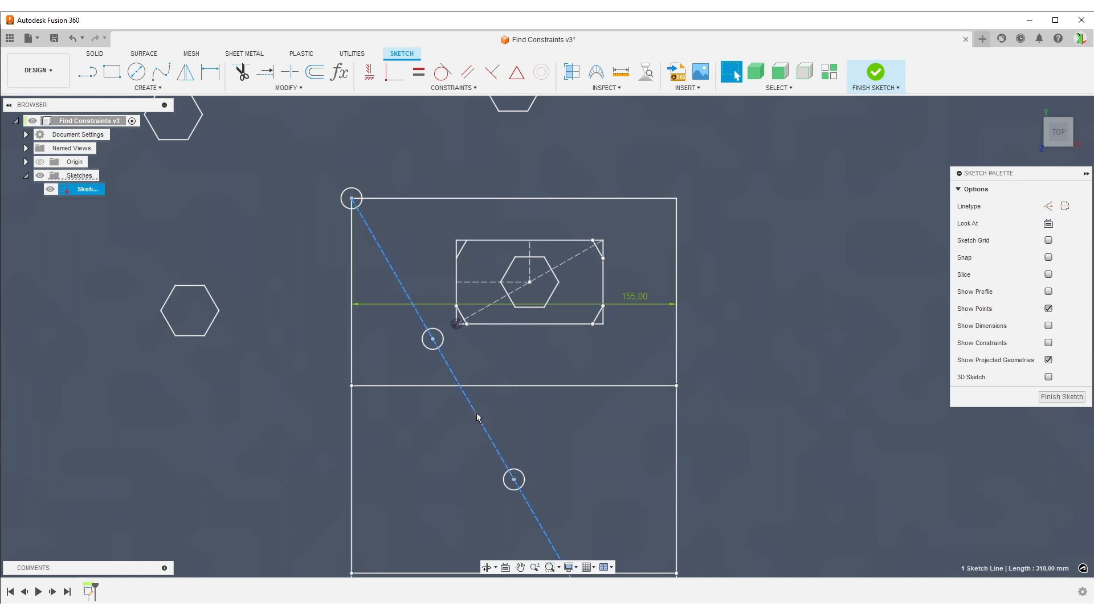
scroll(592, 438, down, 2)
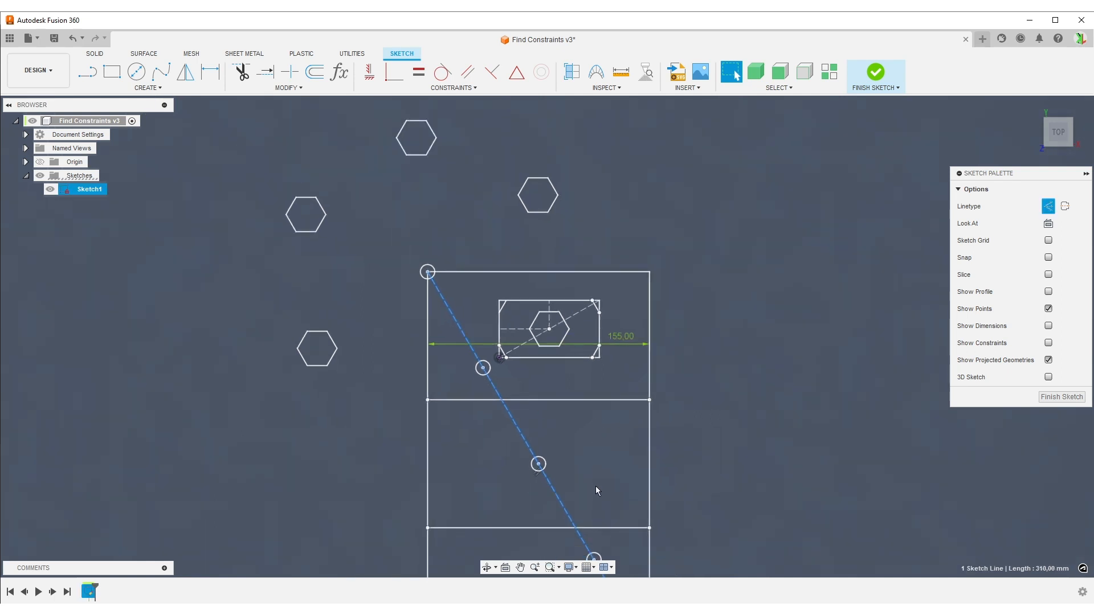
middle_drag(640, 388, 612, 336)
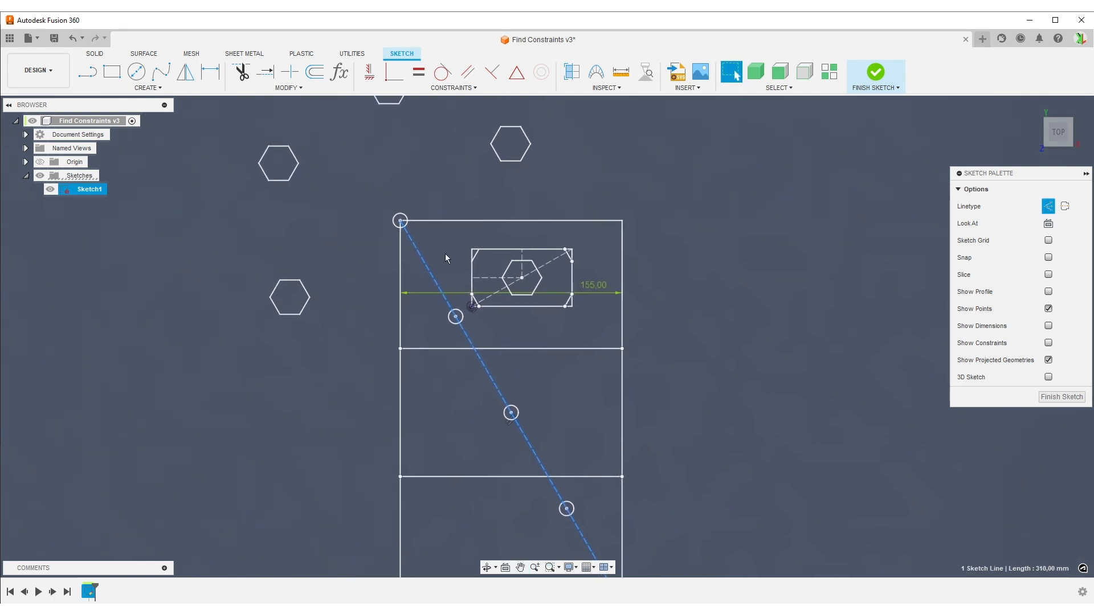
middle_drag(771, 407, 711, 272)
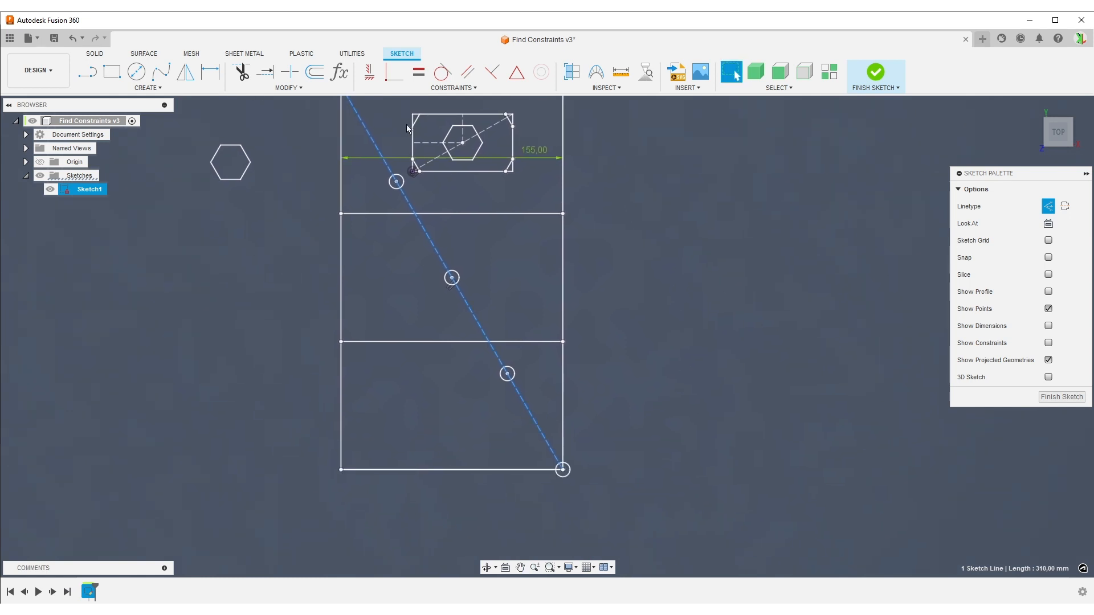
middle_drag(712, 168, 773, 288)
scroll(482, 445, up, 3)
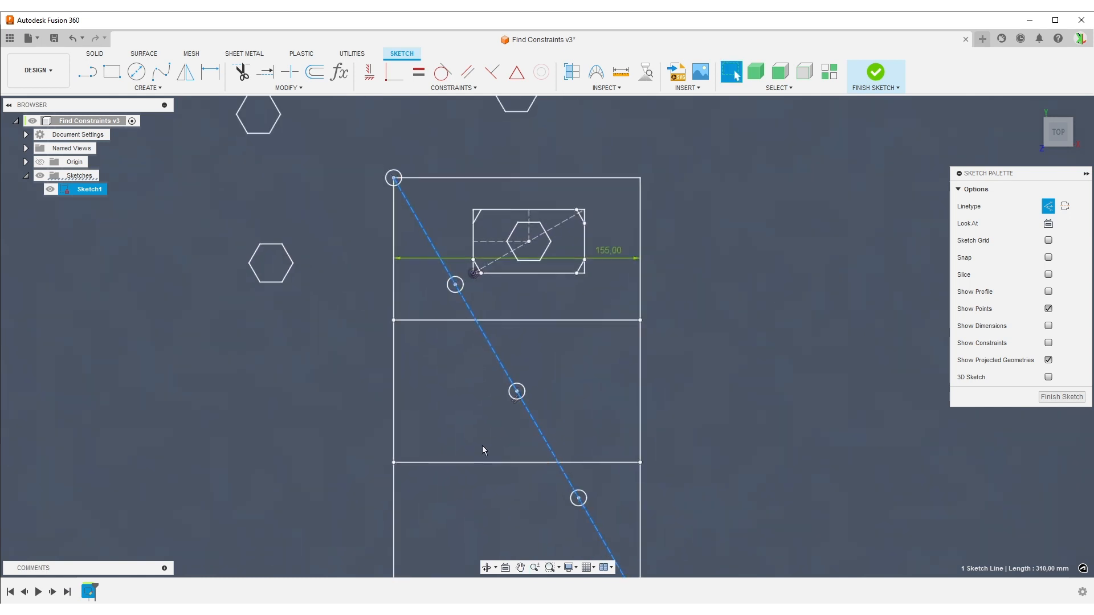
scroll(518, 427, down, 5)
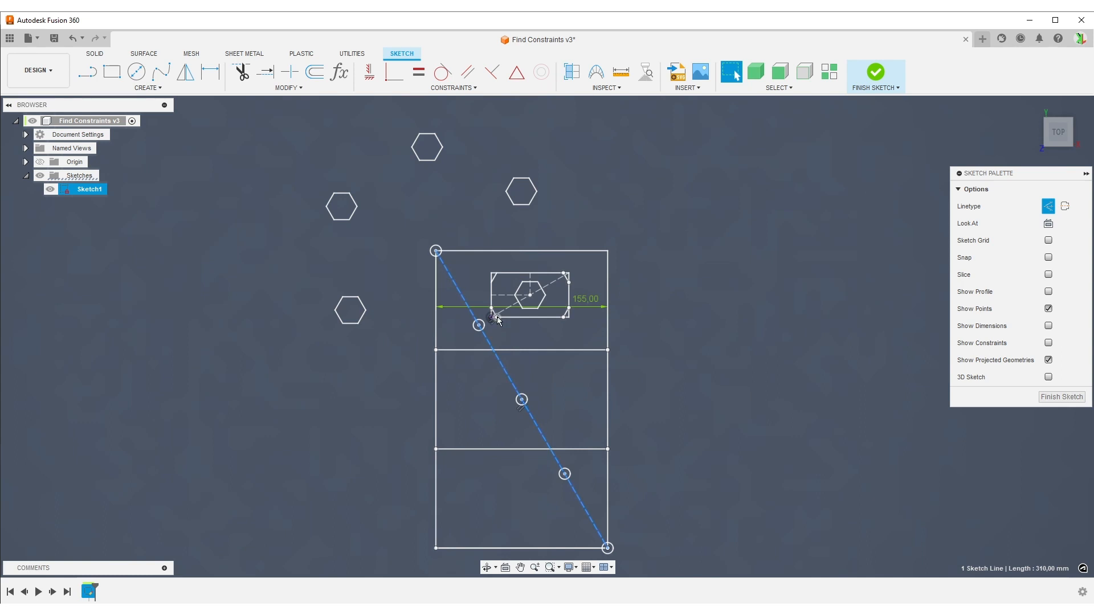
Check the symmetry constraints of the inner rectangle's two left corner lines and the inner hexagon's lower right edge, and clear the selection.
scroll(496, 324, up, 3)
scroll(496, 324, up, 2)
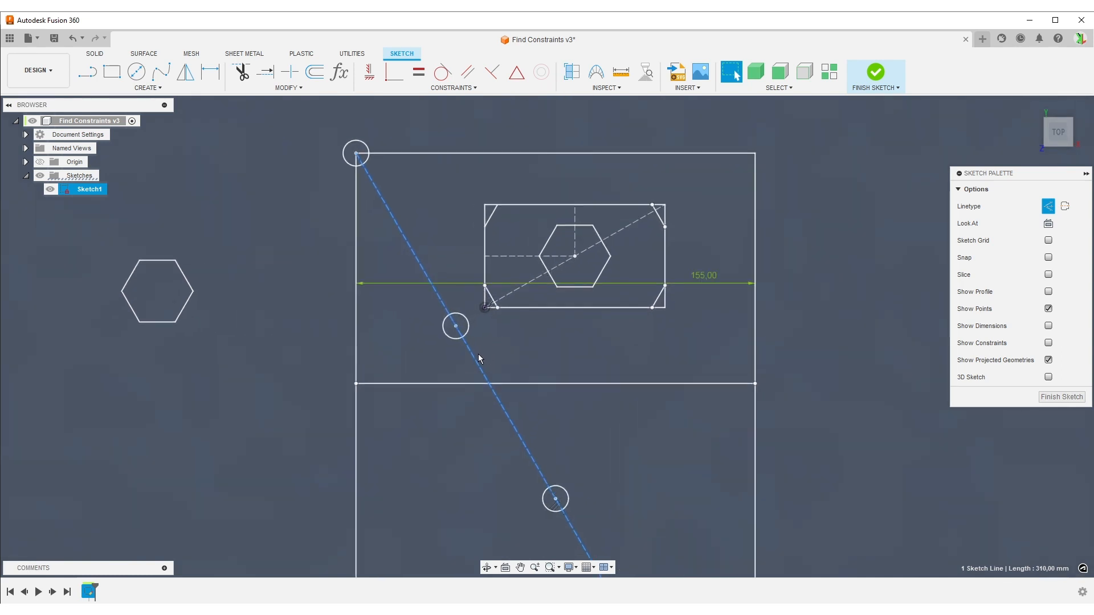
scroll(508, 341, up, 3)
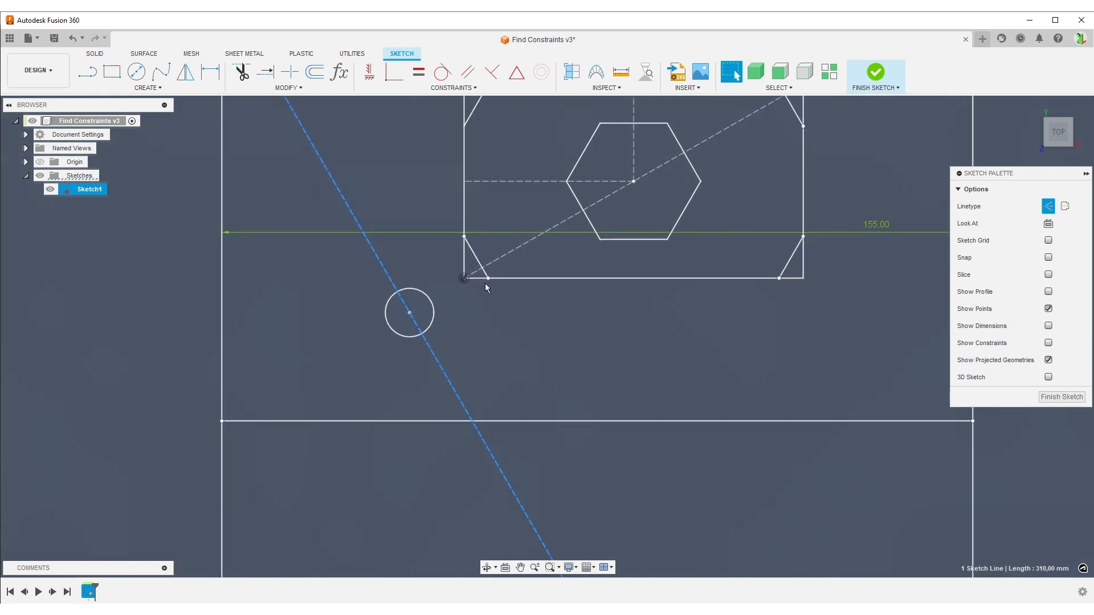
click(478, 262)
scroll(584, 367, down, 3)
middle_drag(578, 370, 556, 389)
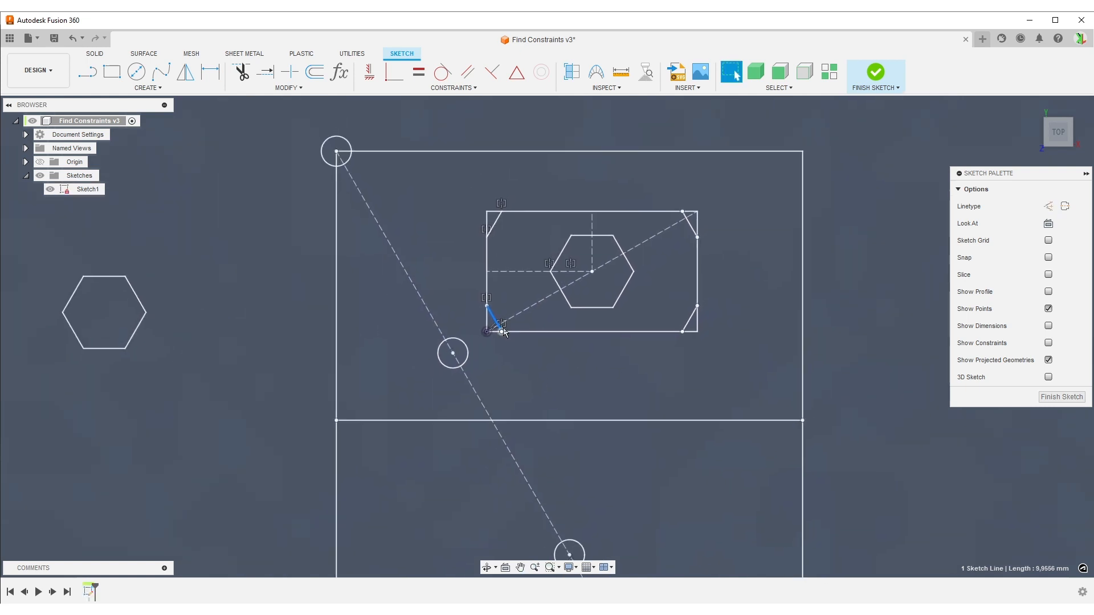
click(498, 228)
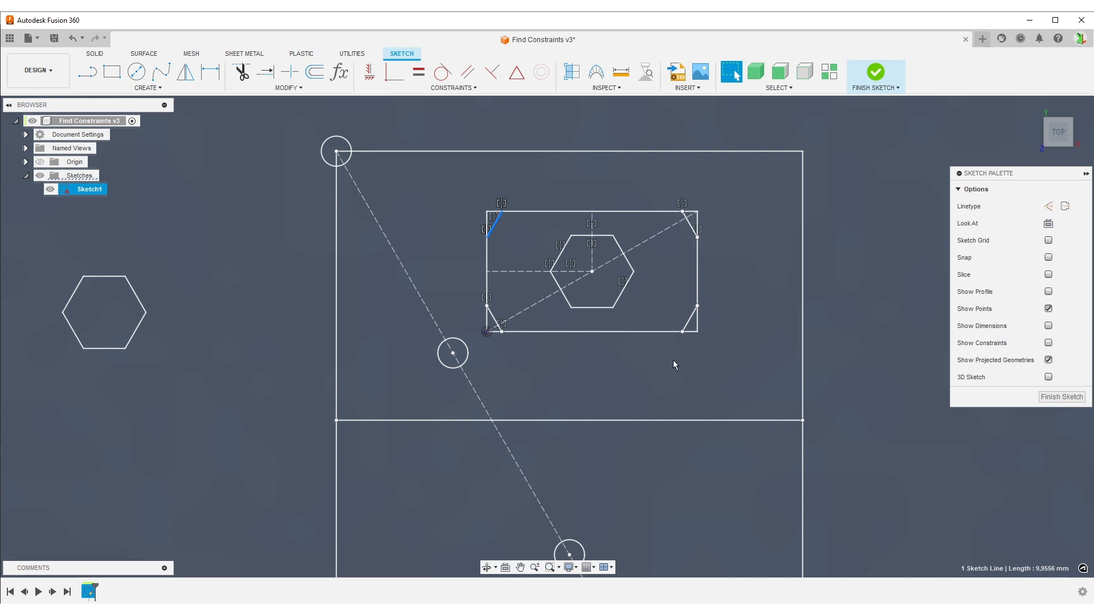
click(621, 295)
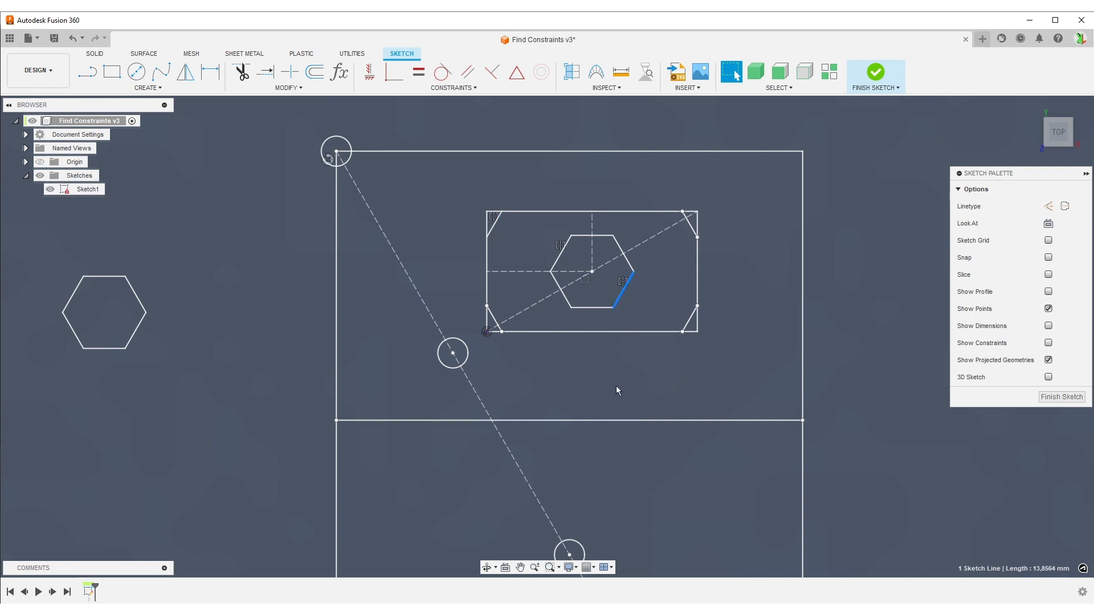
scroll(618, 392, down, 4)
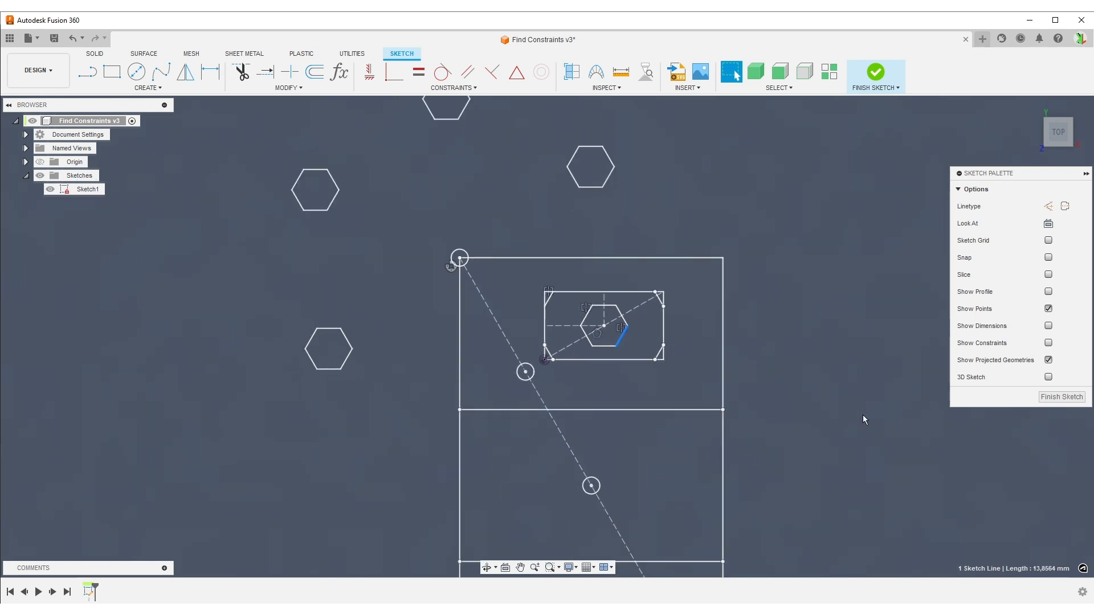
scroll(791, 396, down, 3)
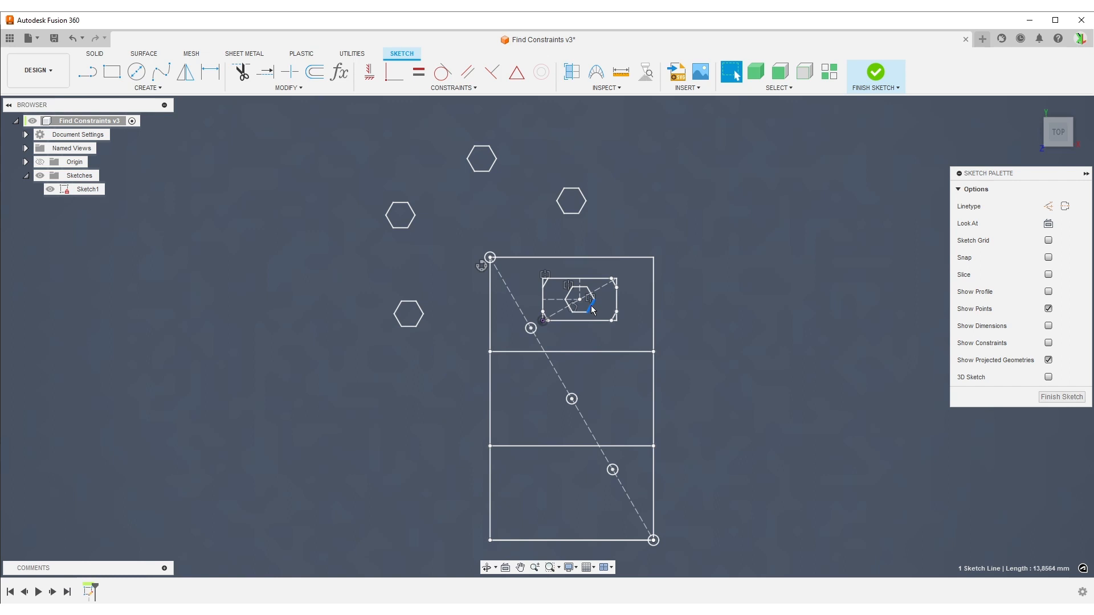
click(822, 258)
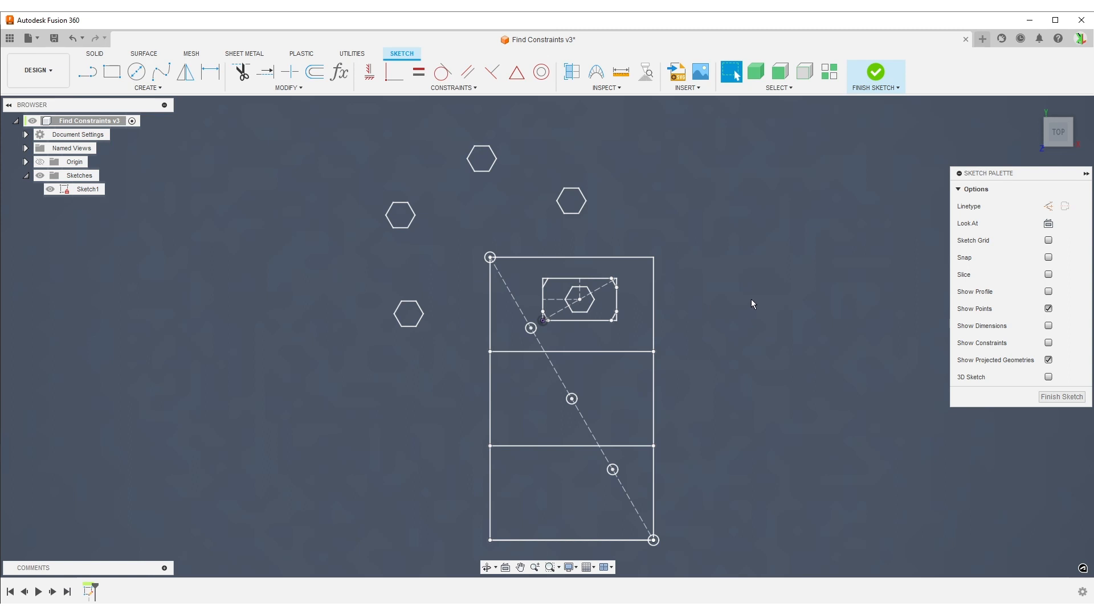
Show the sketch's constraints, dimensions and profiles again.
click(1048, 343)
click(1048, 325)
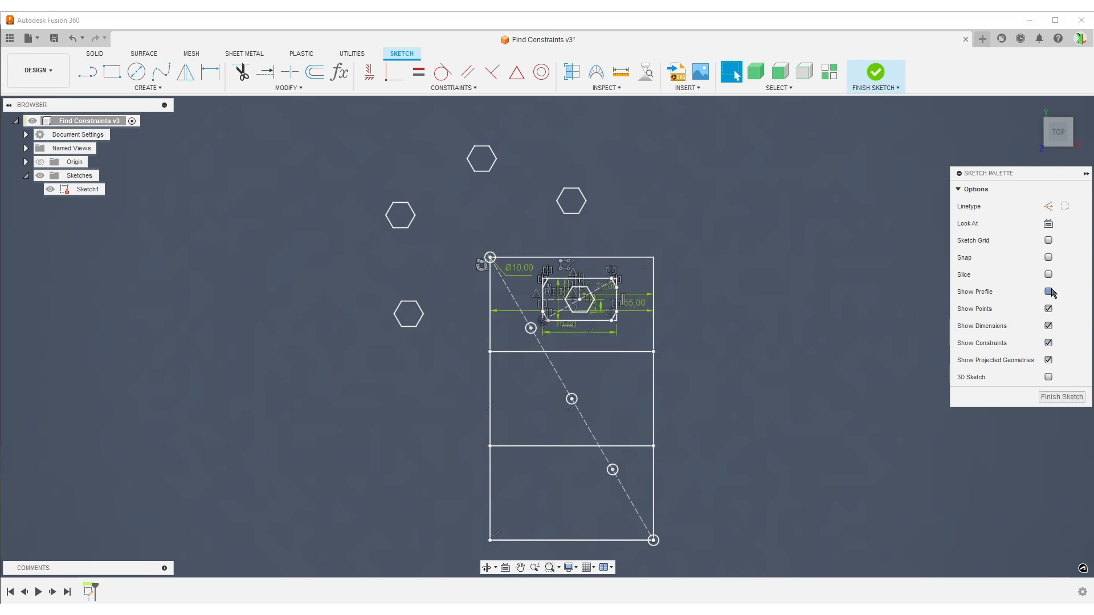
click(1049, 292)
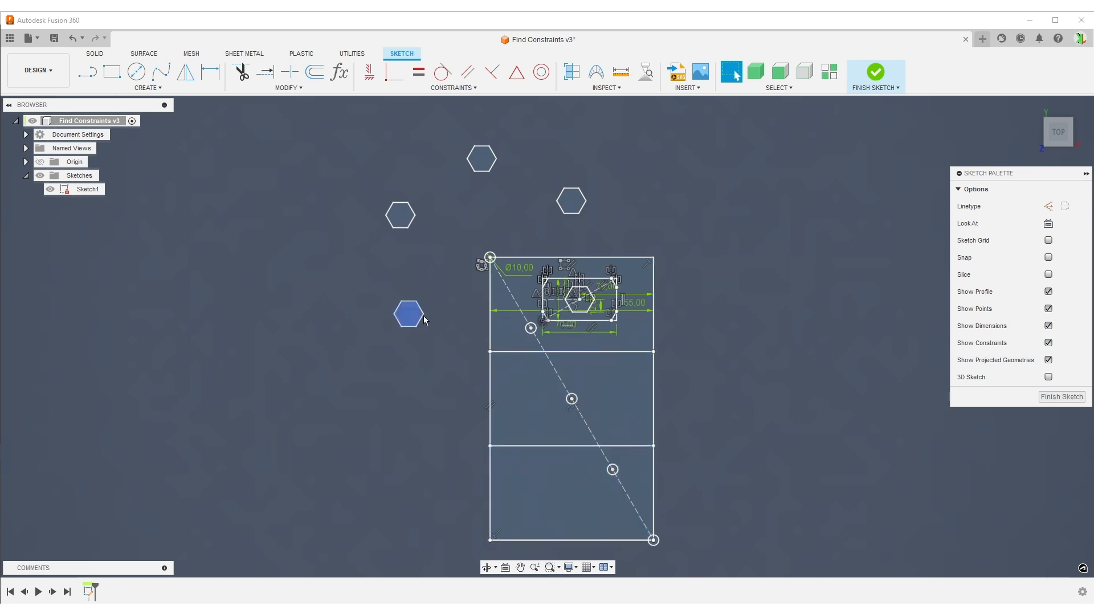
scroll(777, 371, up, 3)
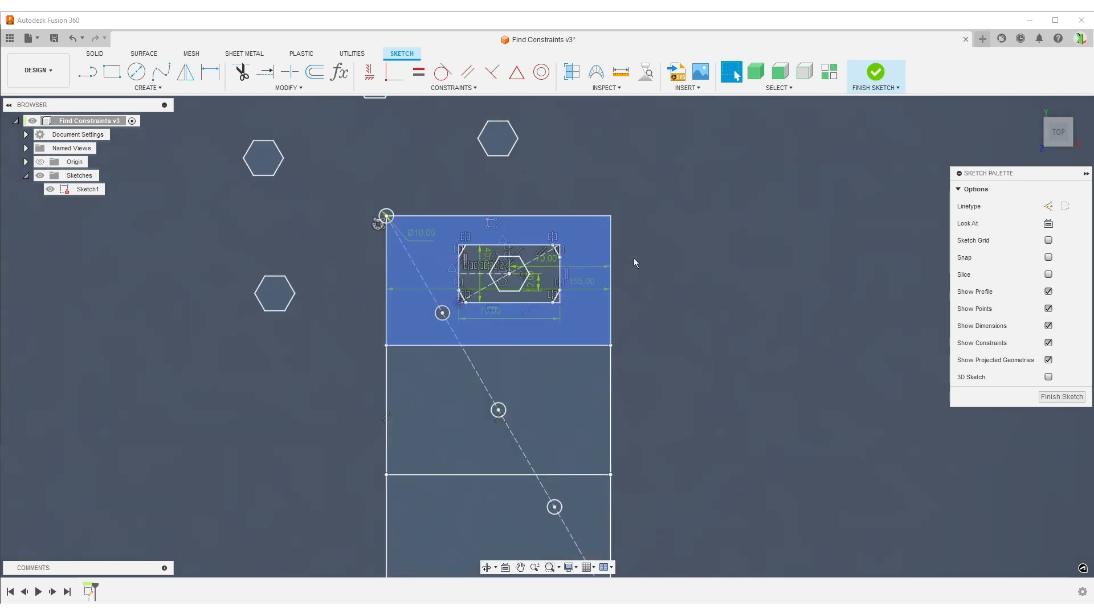
scroll(752, 373, down, 2)
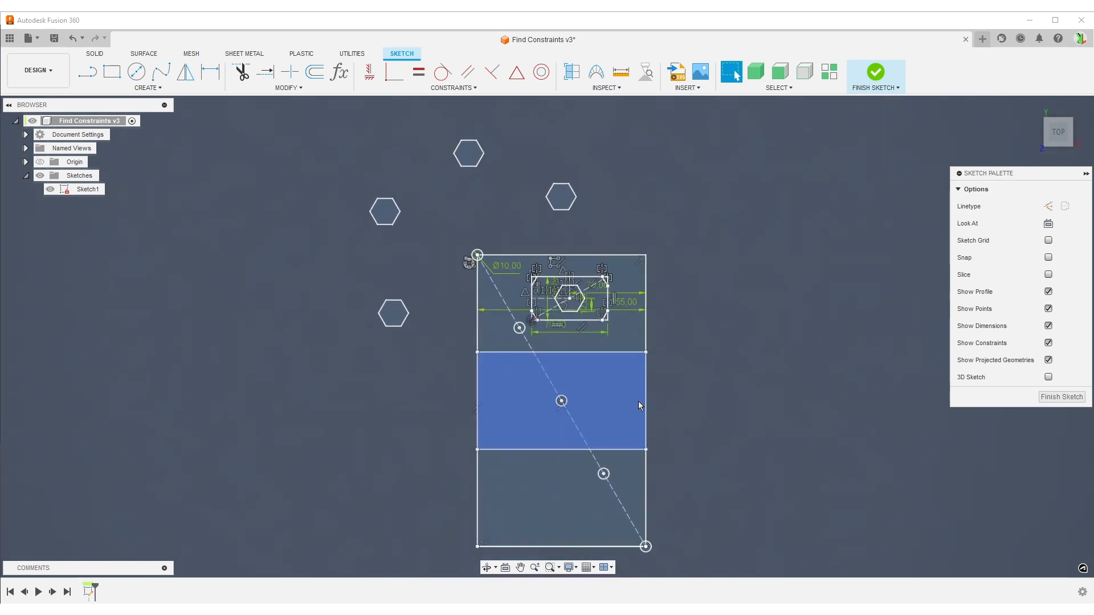